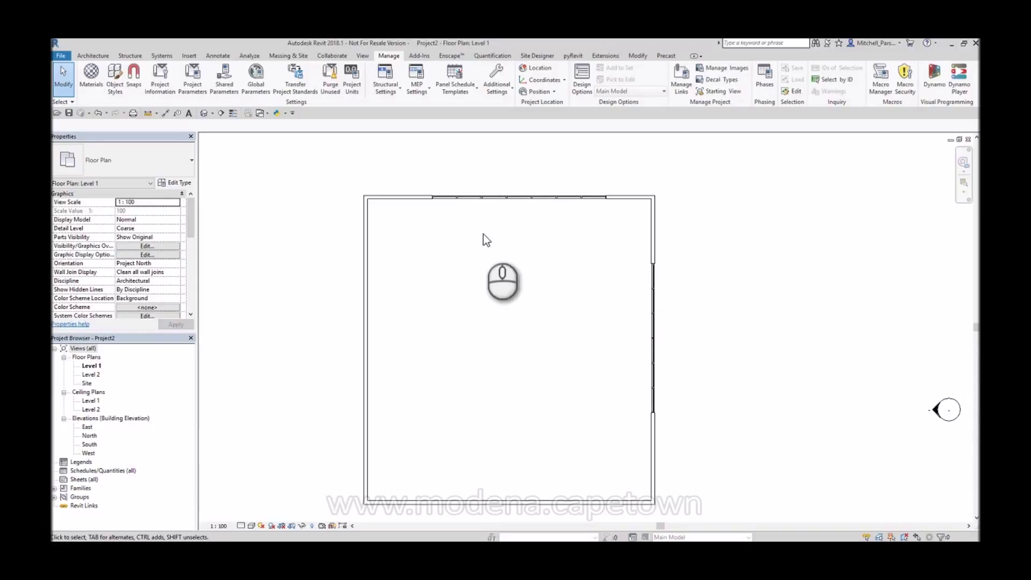
{"action": "left_click", "coordinate": [495, 264]}
{"action": "mouse_move", "coordinate": [510, 253]}
{"action": "middle_mouse_down"}
{"action": "mouse_move", "coordinate": [530, 279]}
{"action": "mouse_move", "coordinate": [526, 264]}
{"action": "middle_mouse_up"}
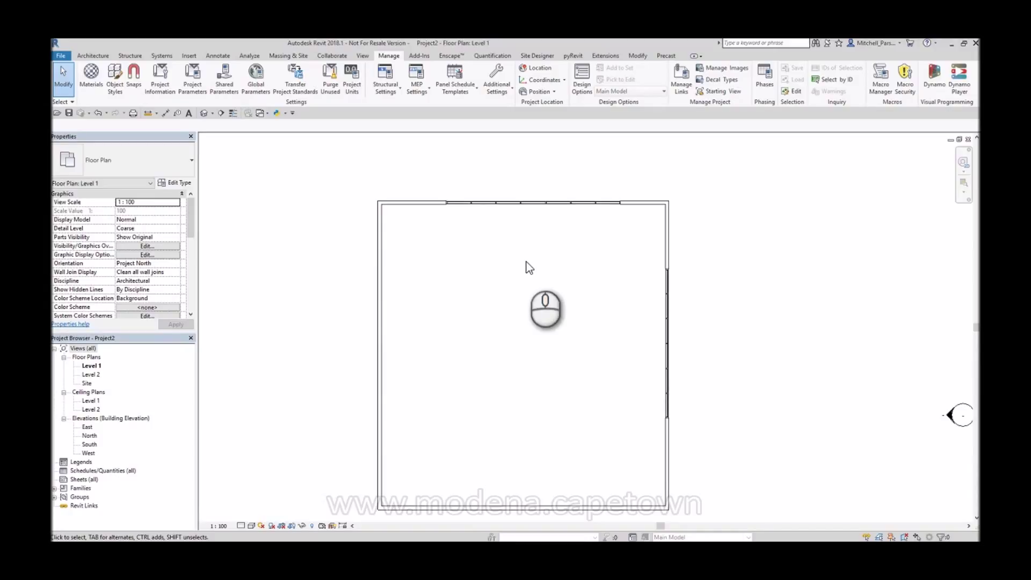
{"action": "scroll", "coordinate": [525, 259], "scroll_direction": "down", "scroll_amount": 2}
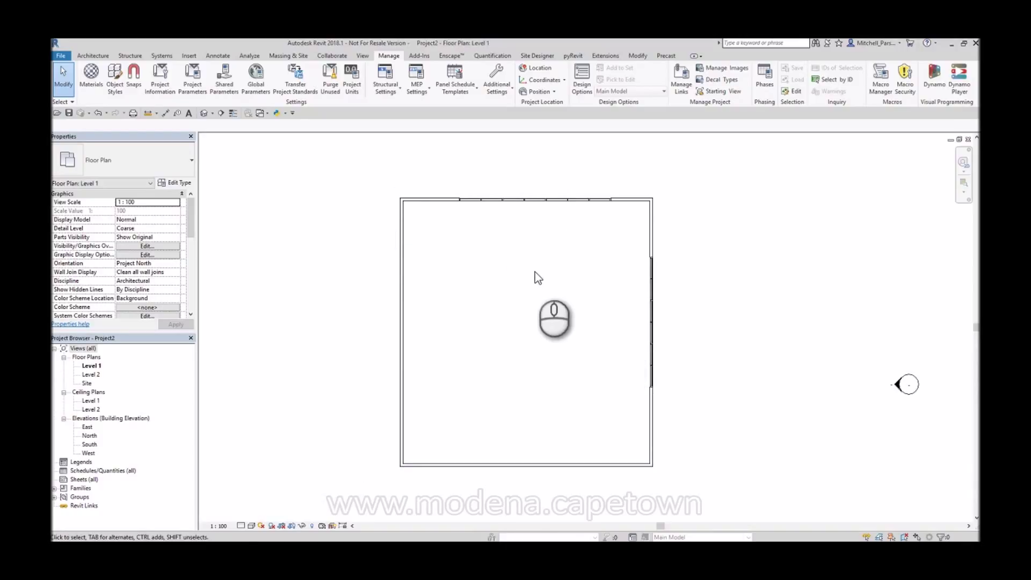
{"action": "scroll", "coordinate": [540, 272], "scroll_direction": "up", "scroll_amount": 1}
{"action": "middle_click_drag", "start_coordinate": [557, 277], "coordinate": [556, 264]}
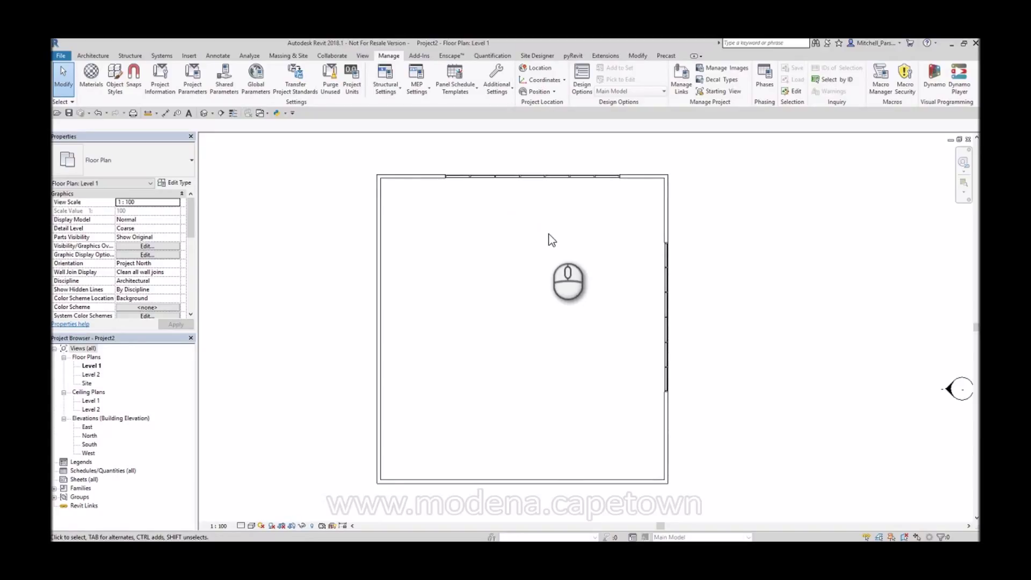
{"action": "middle_click_drag", "start_coordinate": [548, 234], "coordinate": [588, 229]}
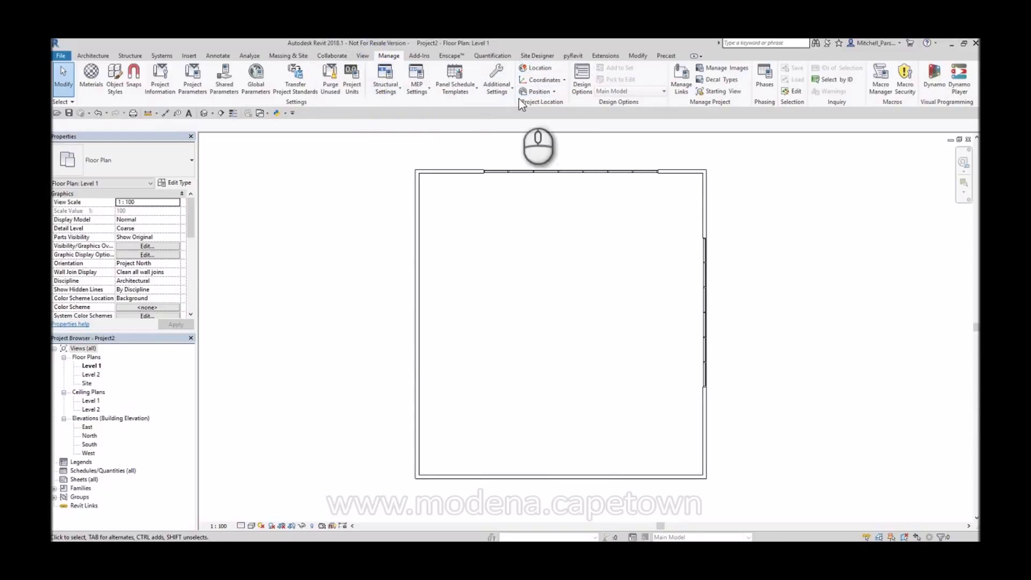
Open the project location settings and move the project marker on the map from Boston to South Africa.
{"action": "left_click", "coordinate": [537, 68]}
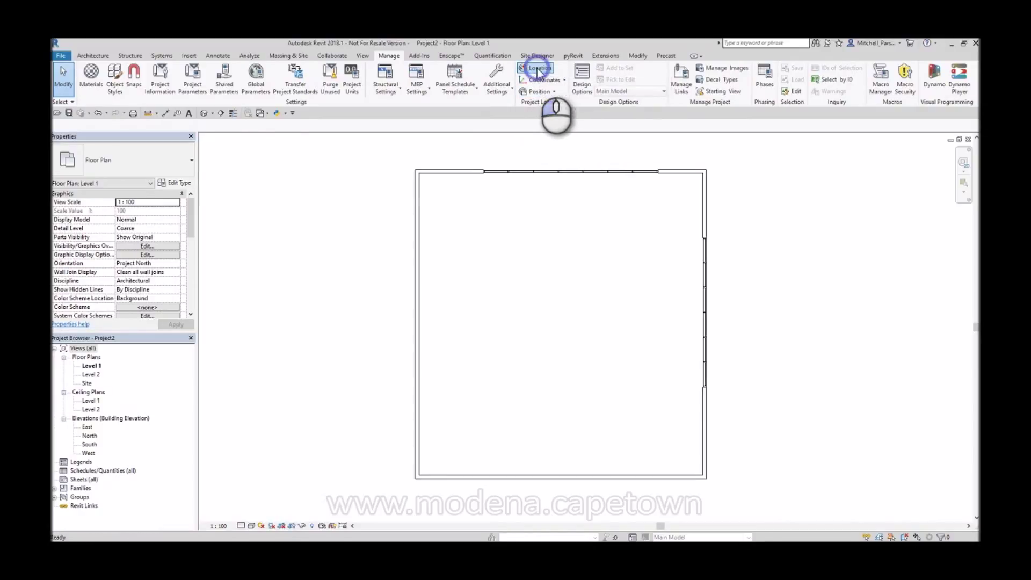
{"action": "left_click", "coordinate": [348, 113]}
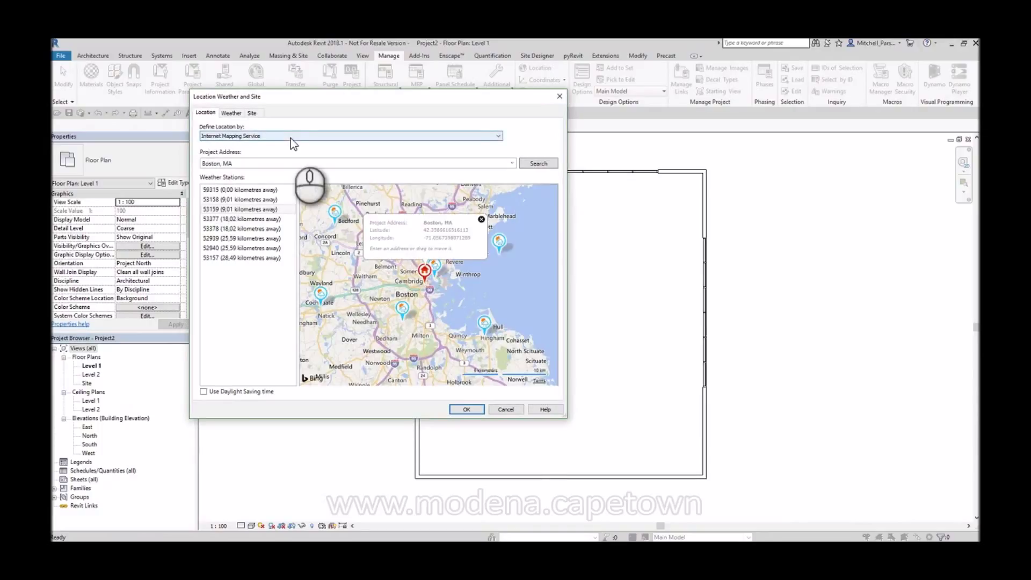
{"action": "scroll", "coordinate": [423, 277], "scroll_direction": "down", "scroll_amount": 3}
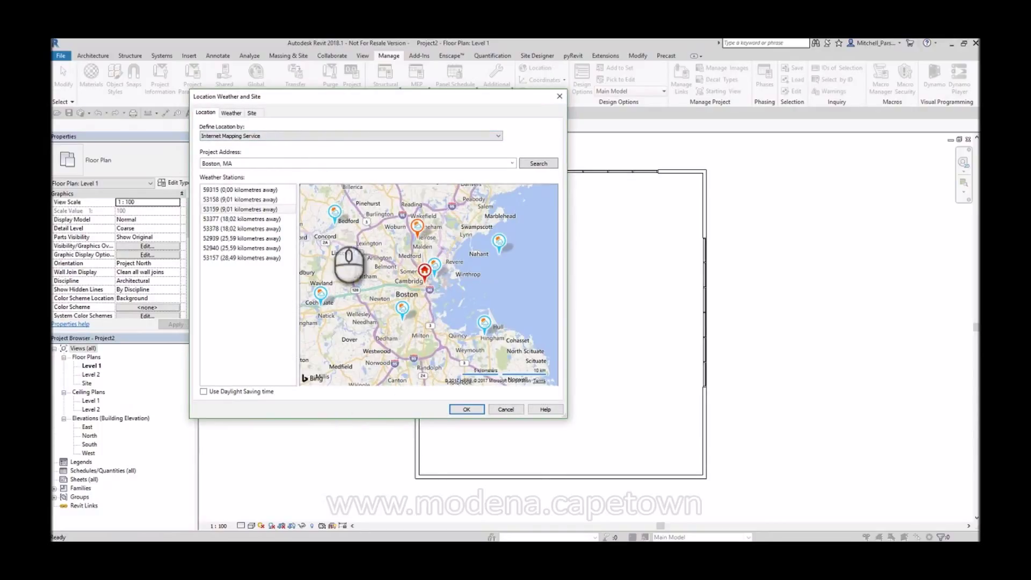
{"action": "scroll", "coordinate": [441, 317], "scroll_direction": "down", "scroll_amount": 3}
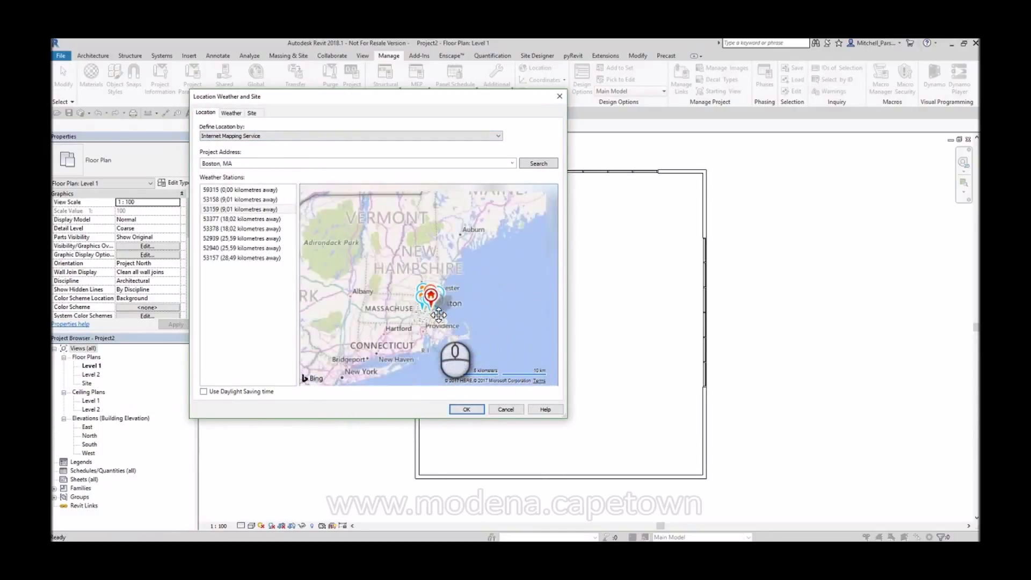
{"action": "left_click_drag", "start_coordinate": [477, 324], "coordinate": [421, 288]}
{"action": "scroll", "coordinate": [419, 279], "scroll_direction": "down", "scroll_amount": 3}
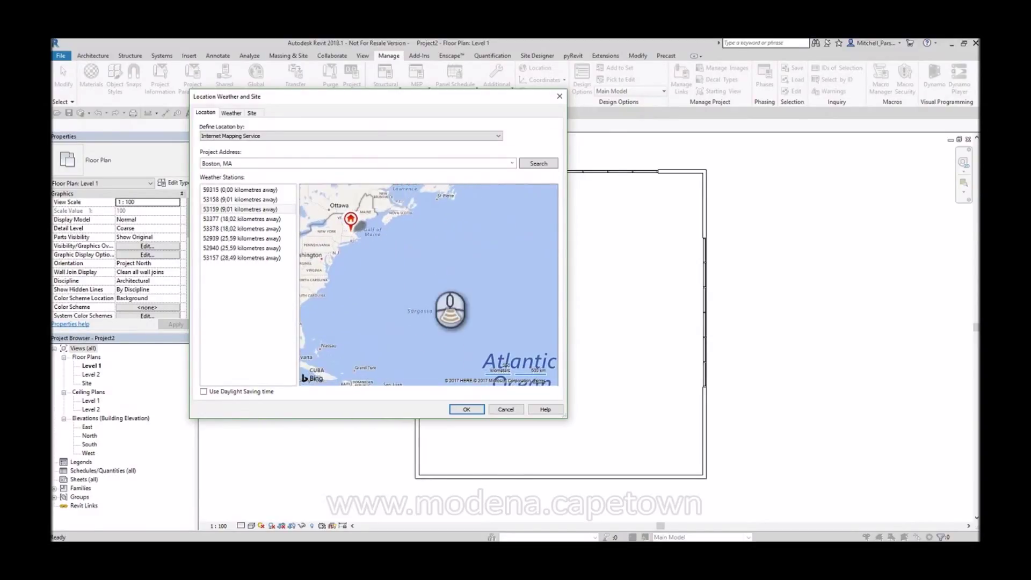
{"action": "scroll", "coordinate": [499, 306], "scroll_direction": "down", "scroll_amount": 2}
{"action": "left_click_drag", "start_coordinate": [501, 308], "coordinate": [411, 267]}
{"action": "scroll", "coordinate": [465, 280], "scroll_direction": "down", "scroll_amount": 2}
{"action": "left_click_drag", "start_coordinate": [334, 220], "coordinate": [339, 226]}
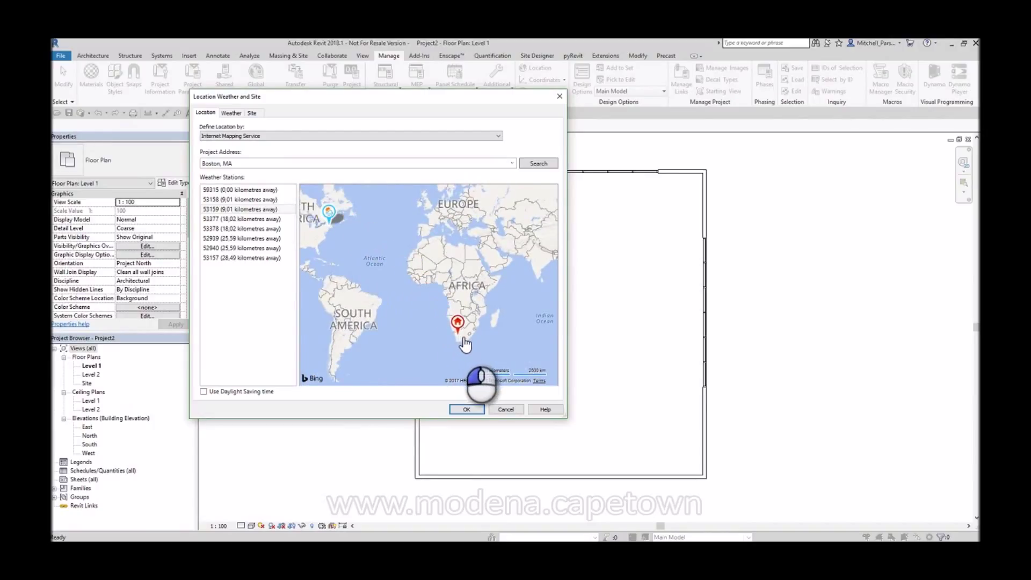
Refine the project marker's position on the map to Cape Town, at about -33.95, 18.48.
{"action": "scroll", "coordinate": [451, 336], "scroll_direction": "up", "scroll_amount": 4}
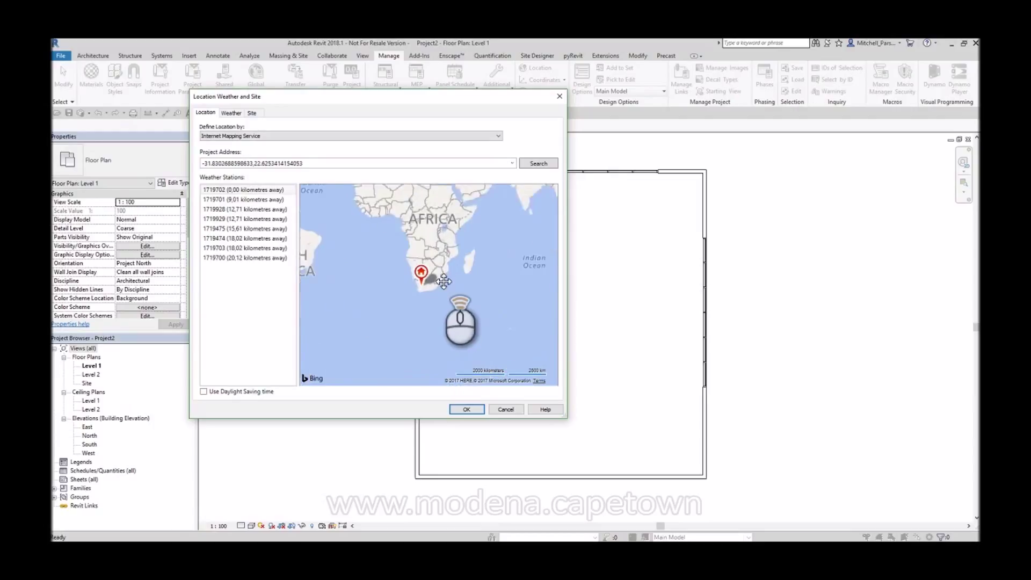
{"action": "left_click_drag", "start_coordinate": [402, 304], "coordinate": [461, 331]}
{"action": "scroll", "coordinate": [453, 337], "scroll_direction": "up", "scroll_amount": 4}
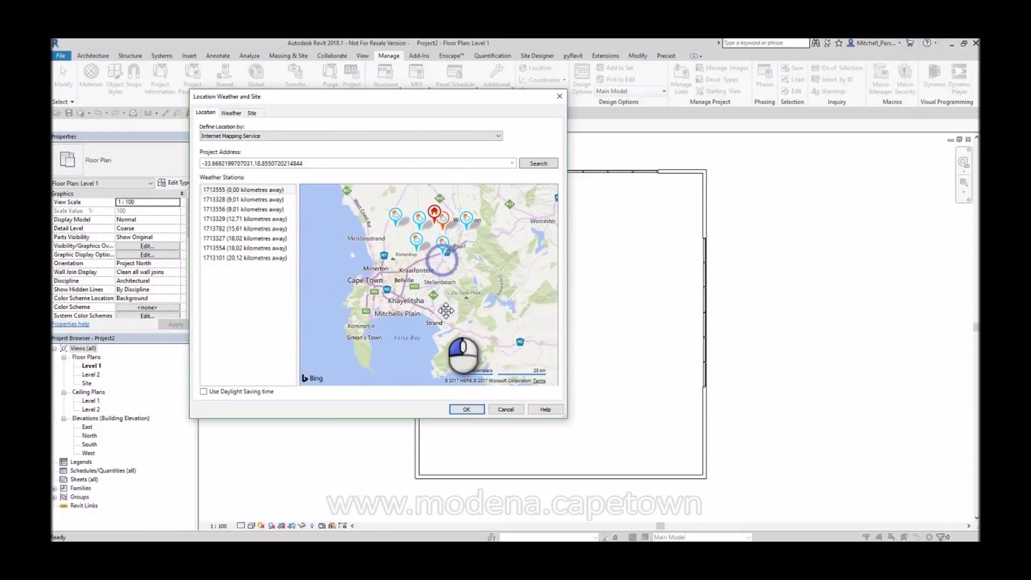
{"action": "left_click_drag", "start_coordinate": [449, 222], "coordinate": [375, 303]}
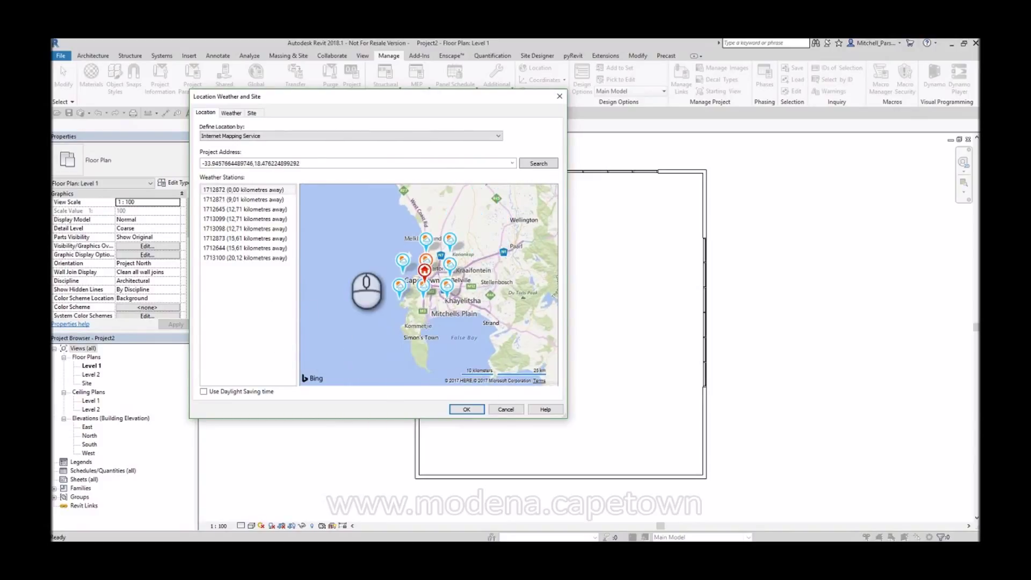
{"action": "mouse_move", "coordinate": [413, 287]}
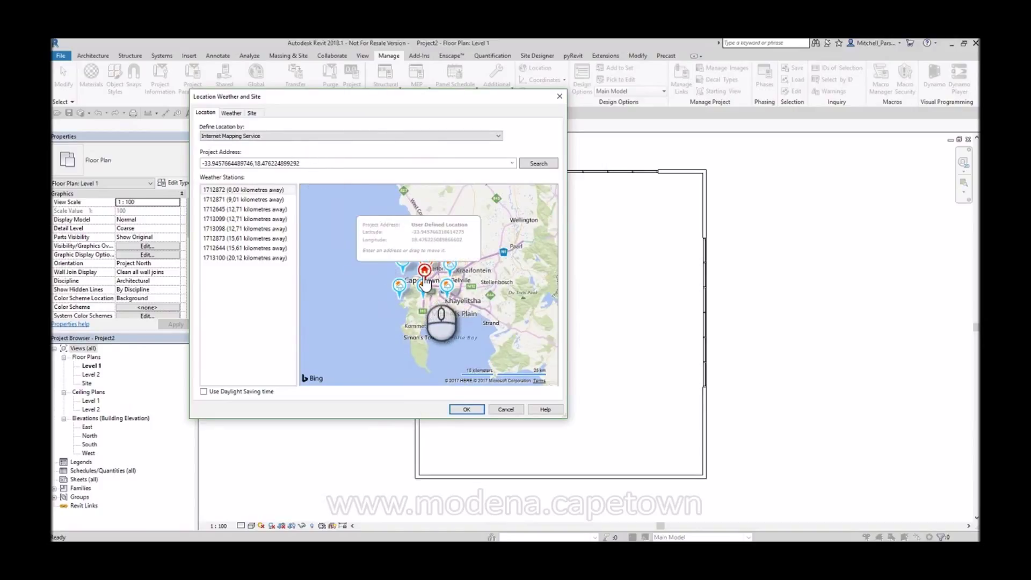
{"action": "scroll", "coordinate": [425, 282], "scroll_direction": "up", "scroll_amount": 1}
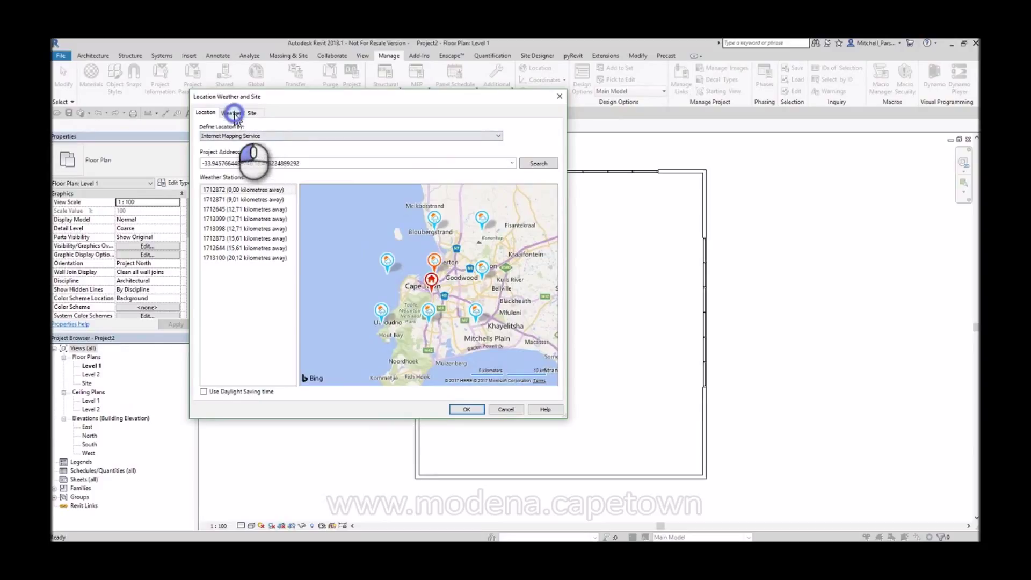
Review the monthly cooling design temperatures for the chosen site and accept the location settings.
{"action": "left_click", "coordinate": [232, 113]}
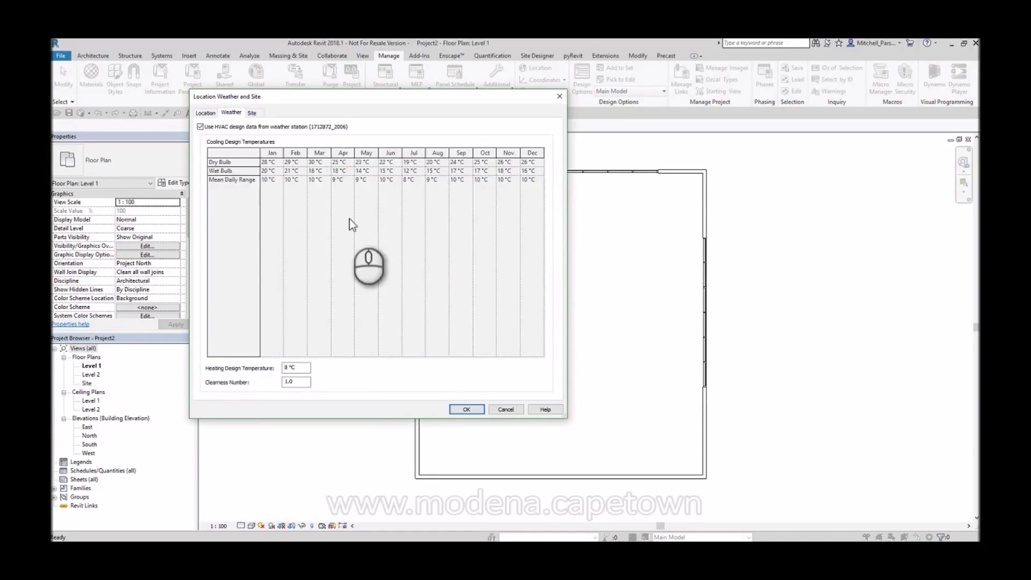
{"action": "left_click", "coordinate": [206, 113]}
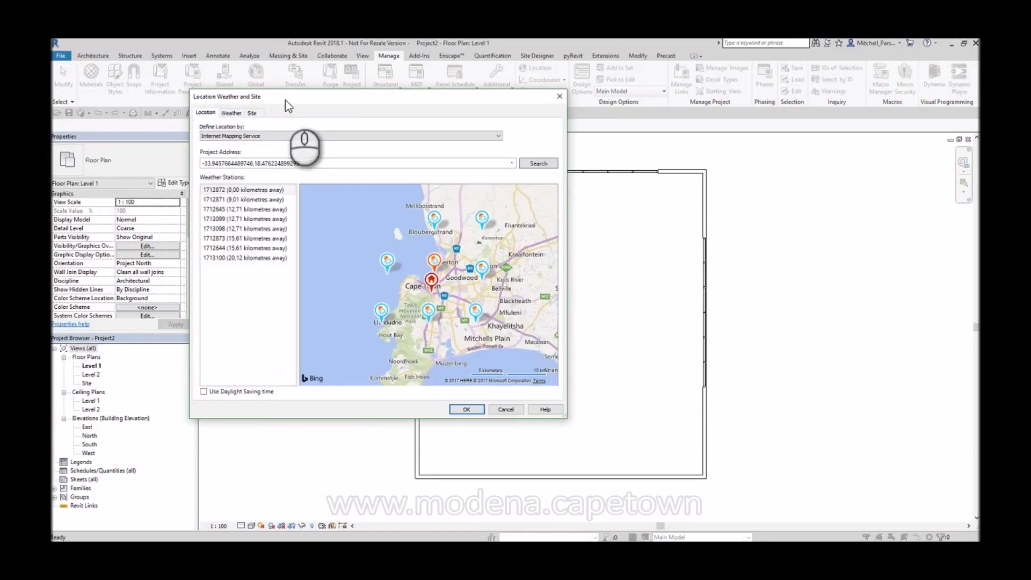
{"action": "left_click_drag", "start_coordinate": [285, 100], "coordinate": [300, 97]}
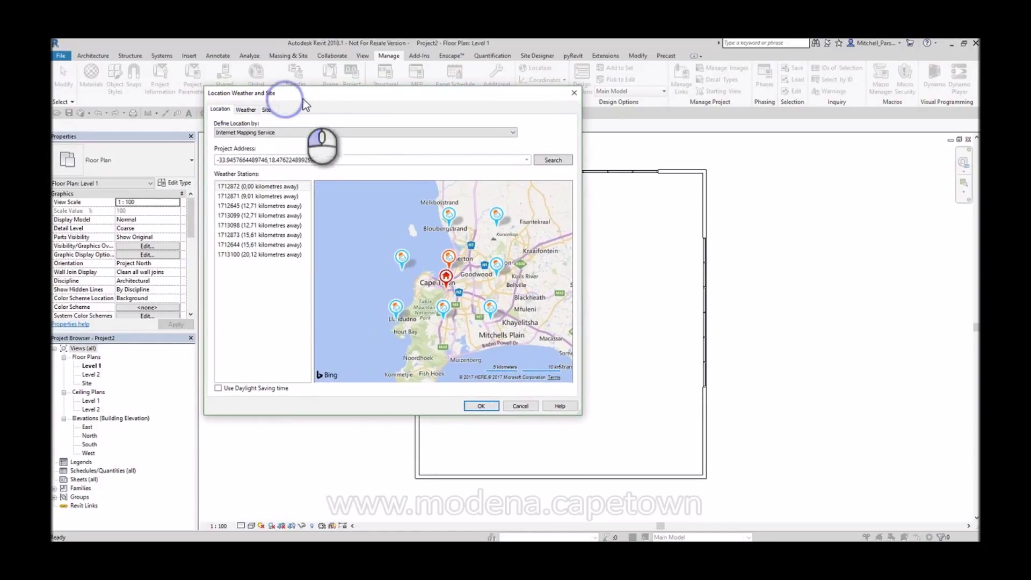
{"action": "left_click", "coordinate": [480, 408]}
Turn on the sun path in the Level 1 floor plan, using the specified project location, date and time.
{"action": "scroll", "coordinate": [585, 298], "scroll_direction": "down", "scroll_amount": 2}
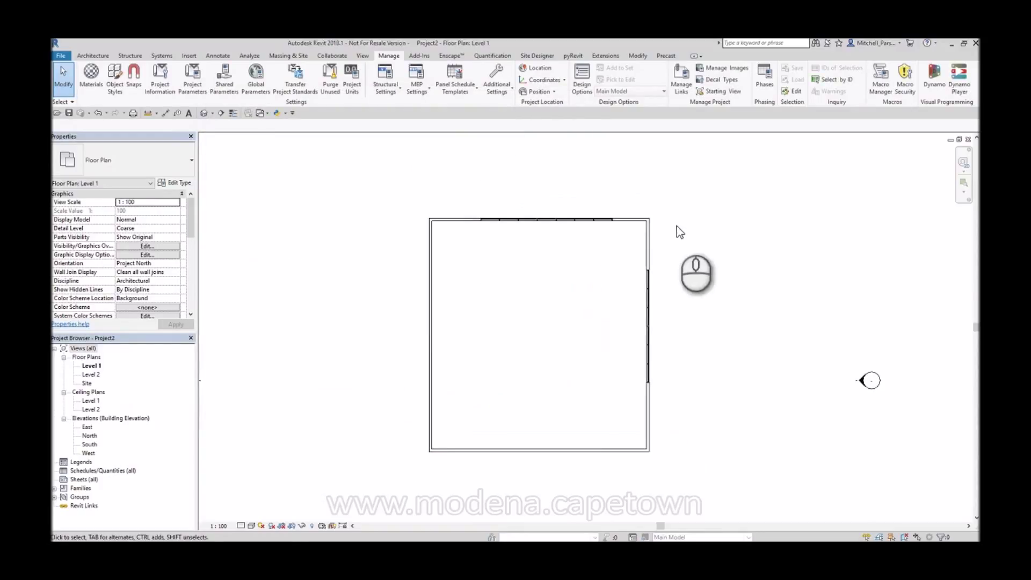
{"action": "left_click", "coordinate": [261, 525]}
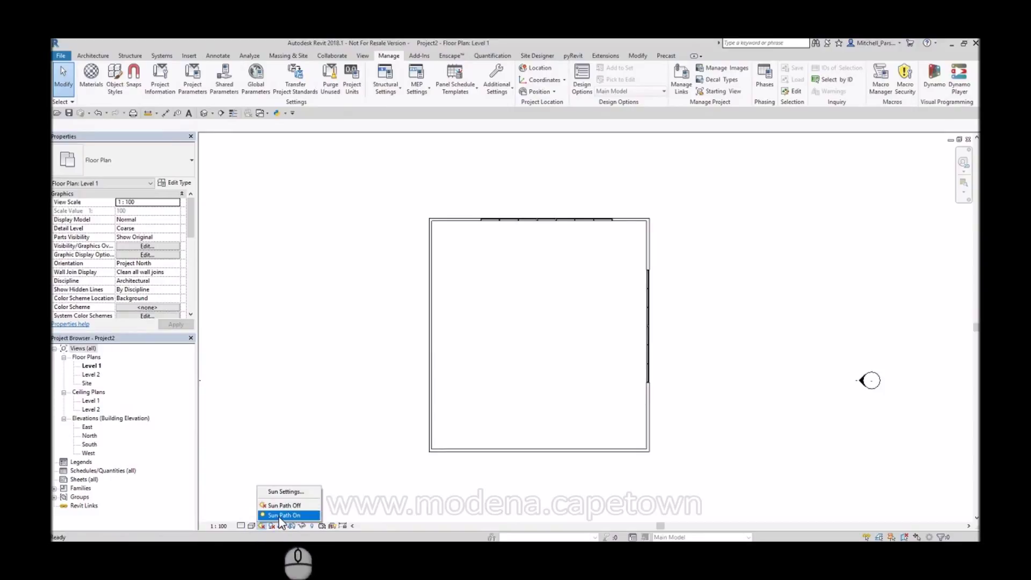
{"action": "left_click", "coordinate": [279, 516]}
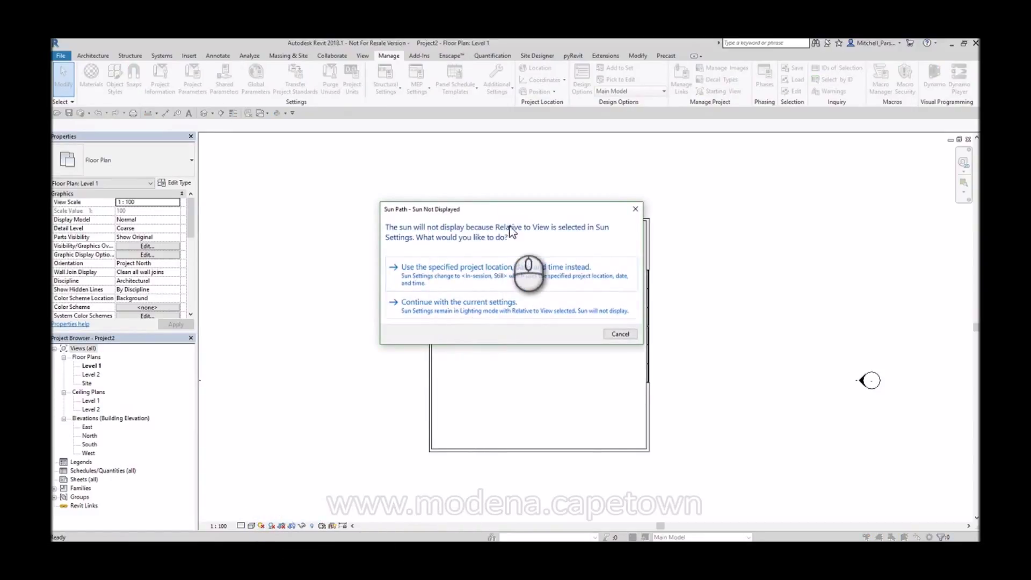
{"action": "left_click_drag", "start_coordinate": [514, 210], "coordinate": [272, 146]}
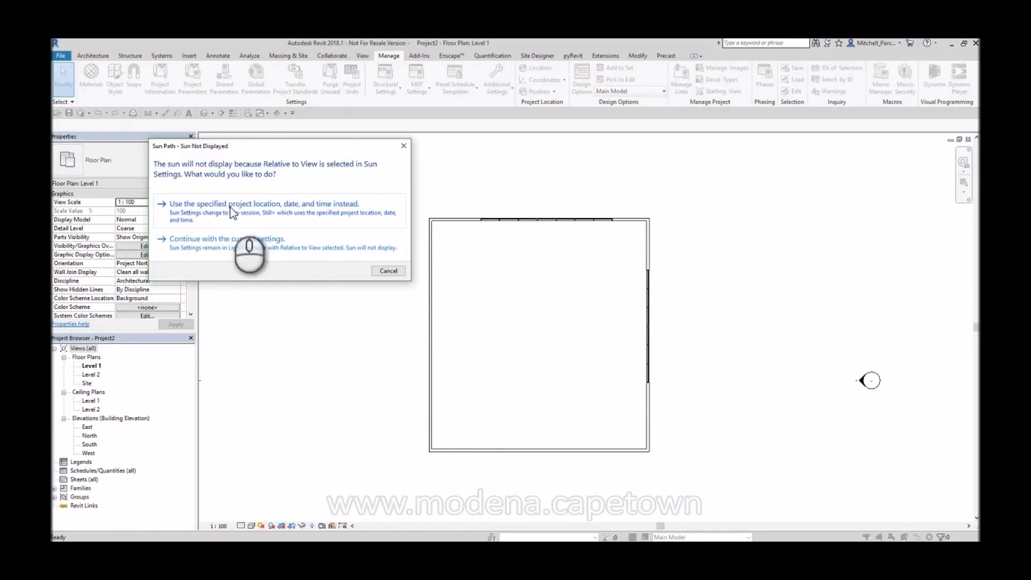
{"action": "left_click", "coordinate": [299, 210]}
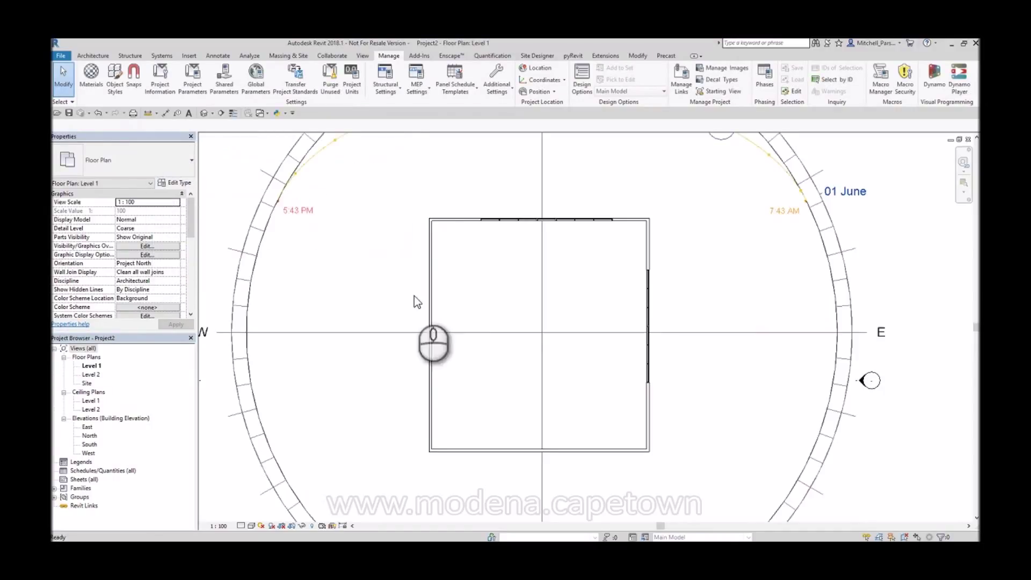
{"action": "scroll", "coordinate": [508, 298], "scroll_direction": "down", "scroll_amount": 2}
{"action": "middle_click_drag", "start_coordinate": [704, 290], "coordinate": [676, 332]}
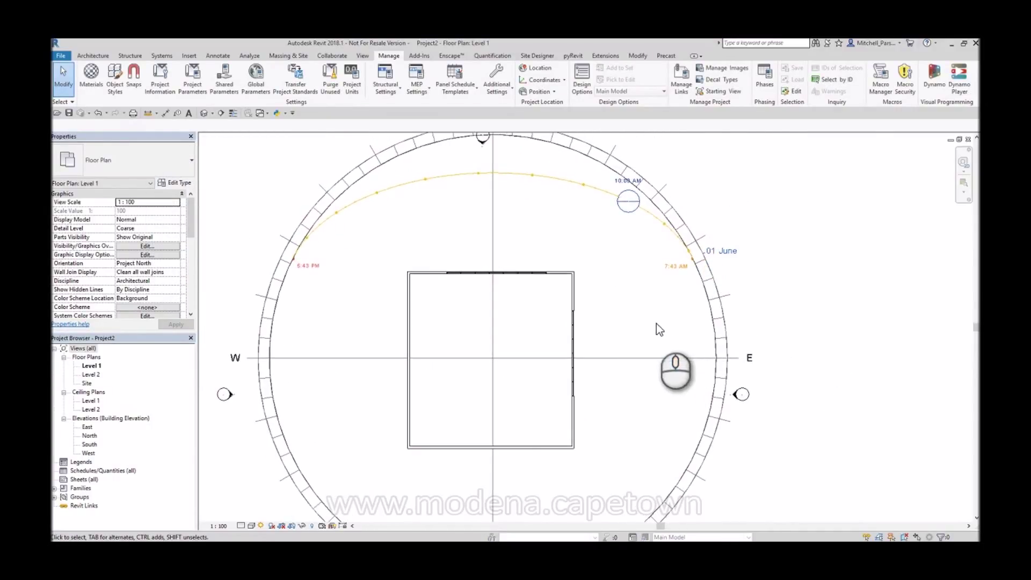
Turn on shadows in the Level 1 floor plan and examine how they fall inside and outside the walls.
{"action": "left_click", "coordinate": [270, 526]}
{"action": "scroll", "coordinate": [510, 303], "scroll_direction": "up", "scroll_amount": 3}
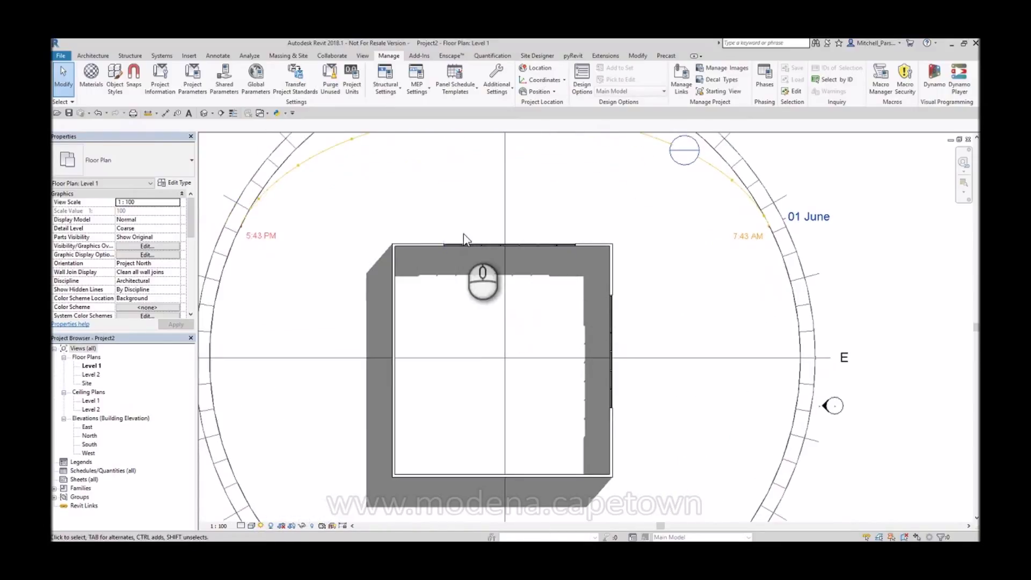
{"action": "middle_click_drag", "start_coordinate": [493, 307], "coordinate": [548, 306]}
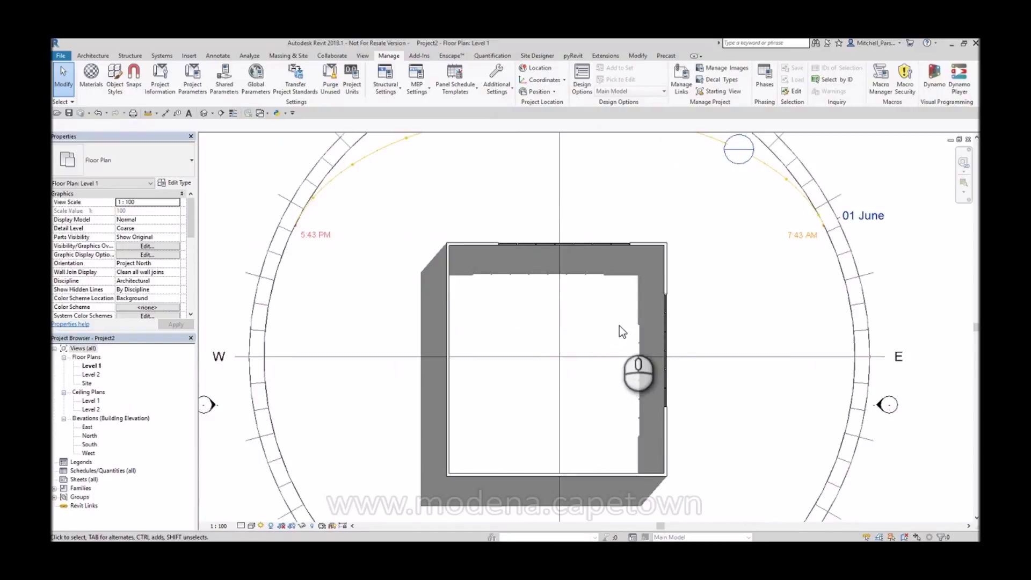
{"action": "scroll", "coordinate": [623, 327], "scroll_direction": "up", "scroll_amount": 2}
{"action": "scroll", "coordinate": [666, 258], "scroll_direction": "down", "scroll_amount": 3}
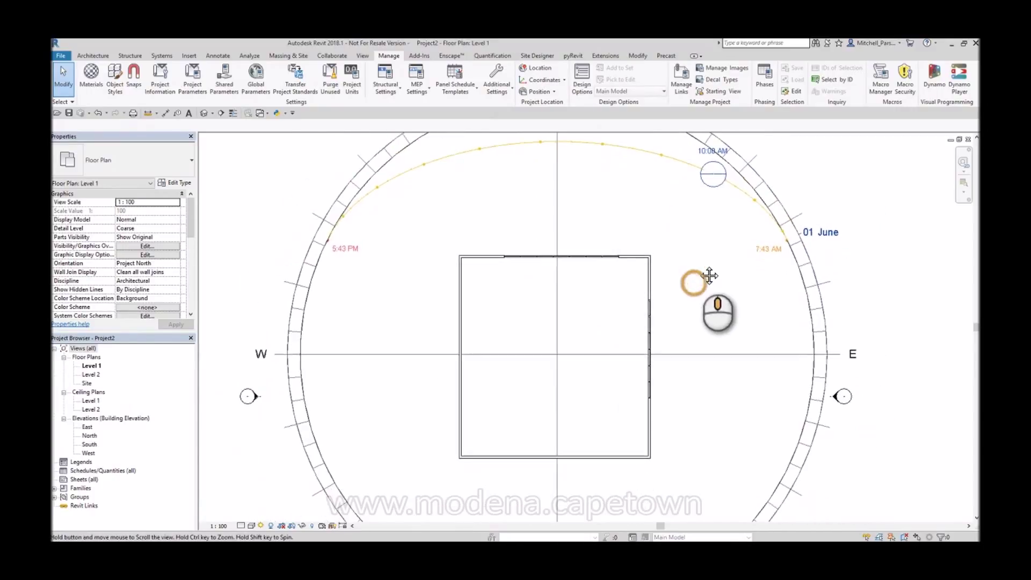
{"action": "scroll", "coordinate": [486, 228], "scroll_direction": "up", "scroll_amount": 2}
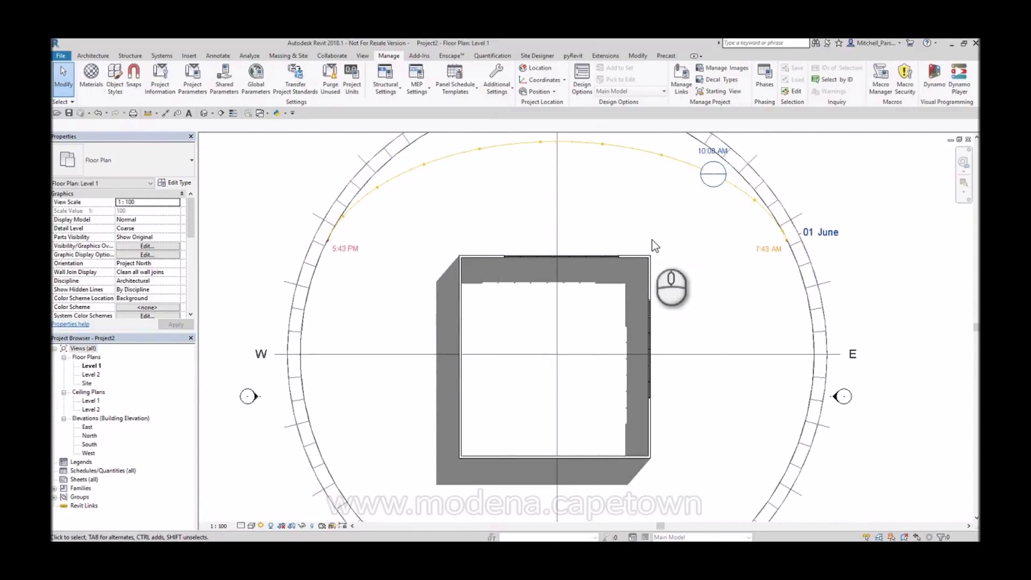
{"action": "scroll", "coordinate": [580, 318], "scroll_direction": "up", "scroll_amount": 1}
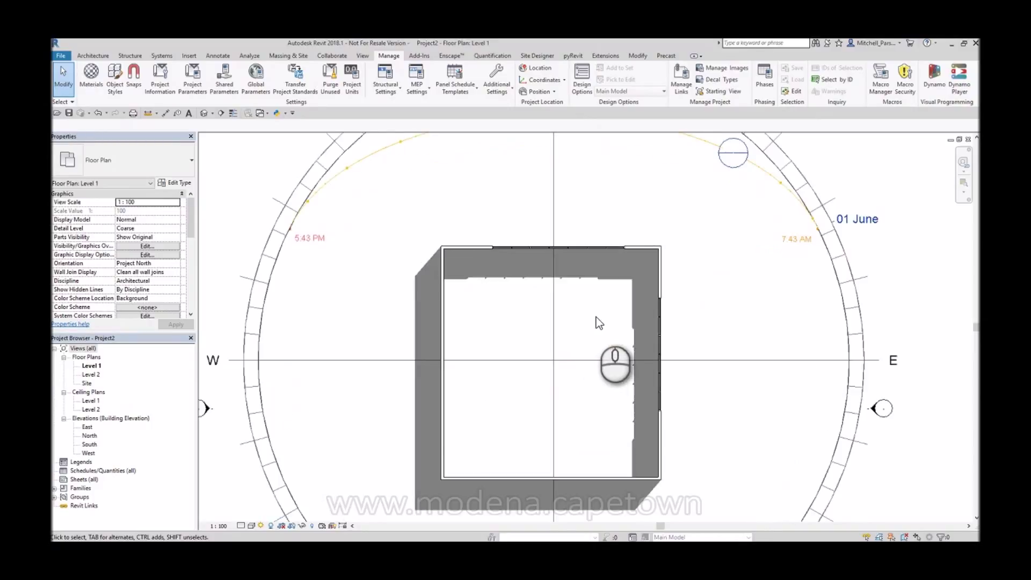
{"action": "middle_click_drag", "start_coordinate": [594, 311], "coordinate": [571, 294]}
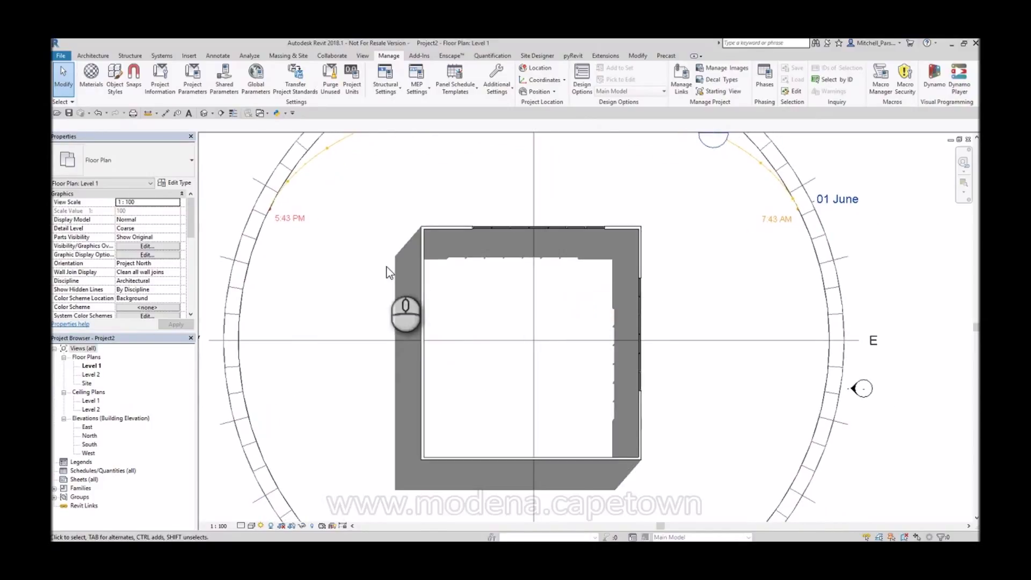
{"action": "scroll", "coordinate": [469, 319], "scroll_direction": "up", "scroll_amount": 1}
{"action": "middle_click_drag", "start_coordinate": [469, 319], "coordinate": [485, 319]}
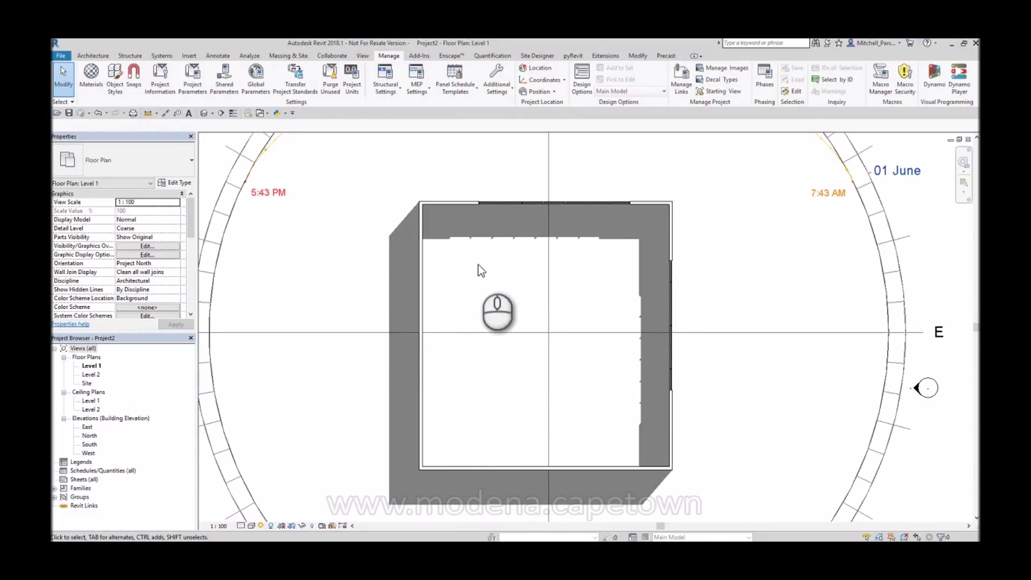
Check the cut plane offset in the Level 1 floor plan's view range and close the settings.
{"action": "left_click", "coordinate": [228, 258]}
{"action": "scroll", "coordinate": [188, 236], "scroll_direction": "down", "scroll_amount": 5}
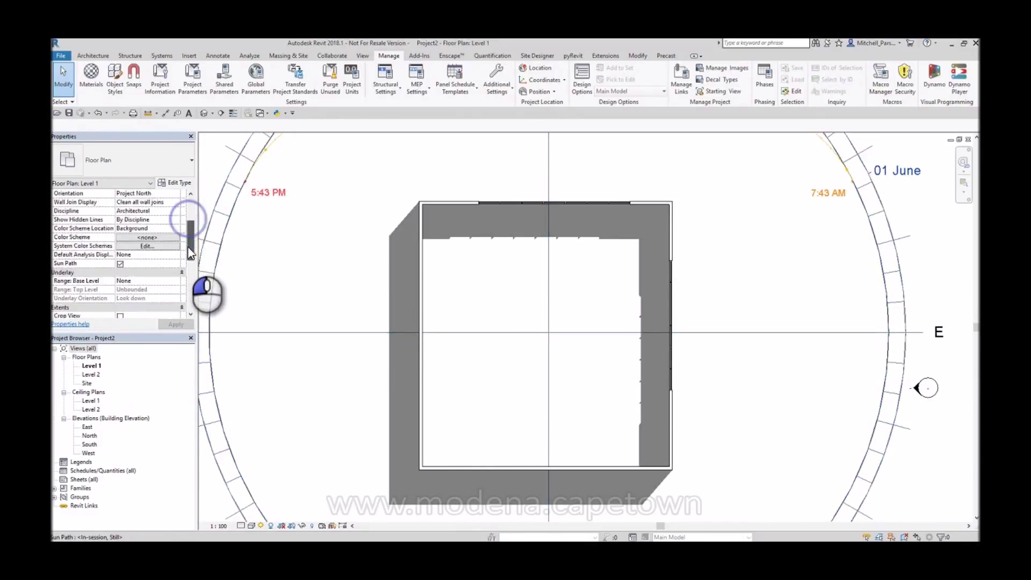
{"action": "left_click", "coordinate": [146, 282]}
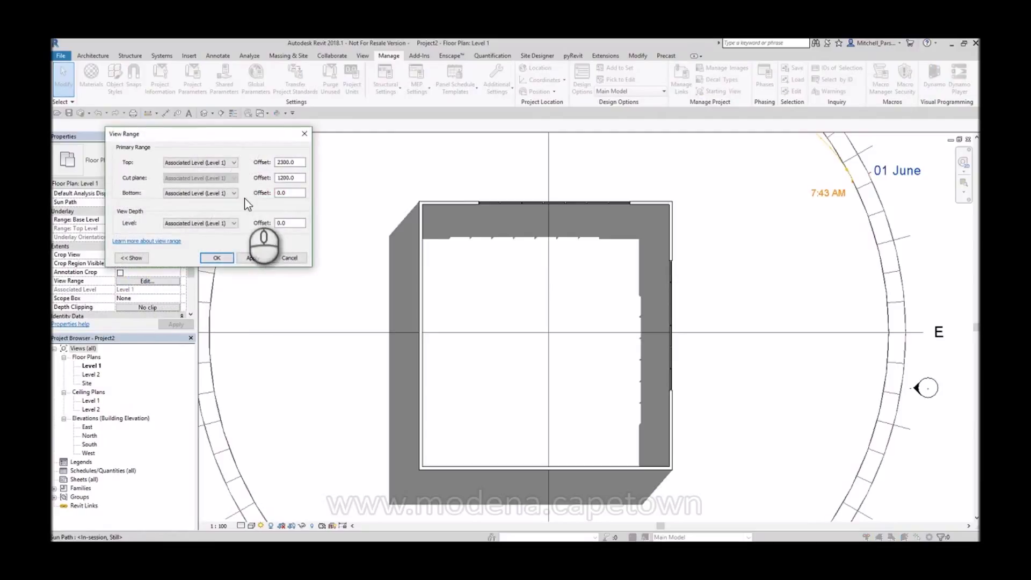
{"action": "left_click_drag", "start_coordinate": [297, 178], "coordinate": [256, 183]}
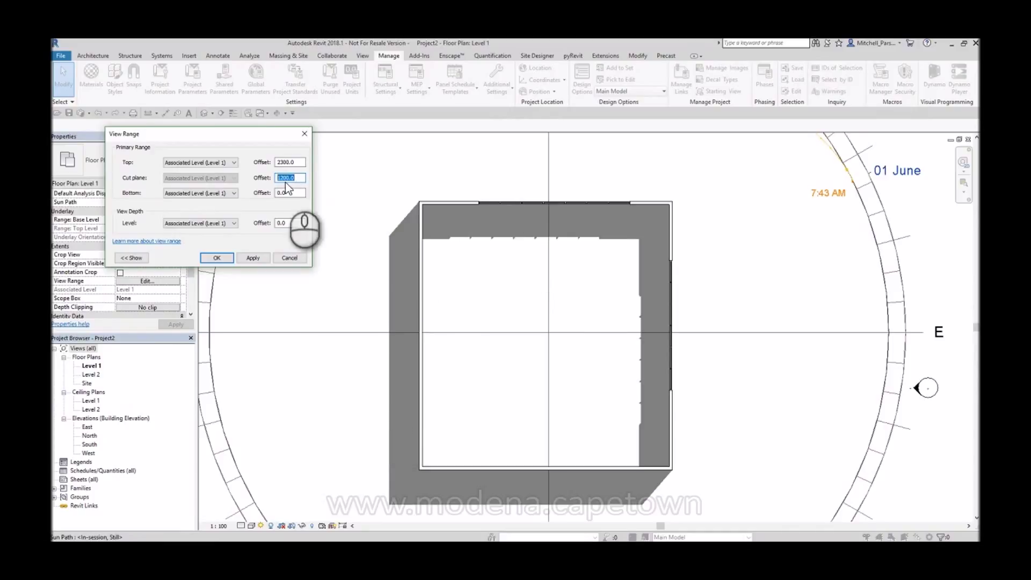
{"action": "left_click", "coordinate": [227, 258]}
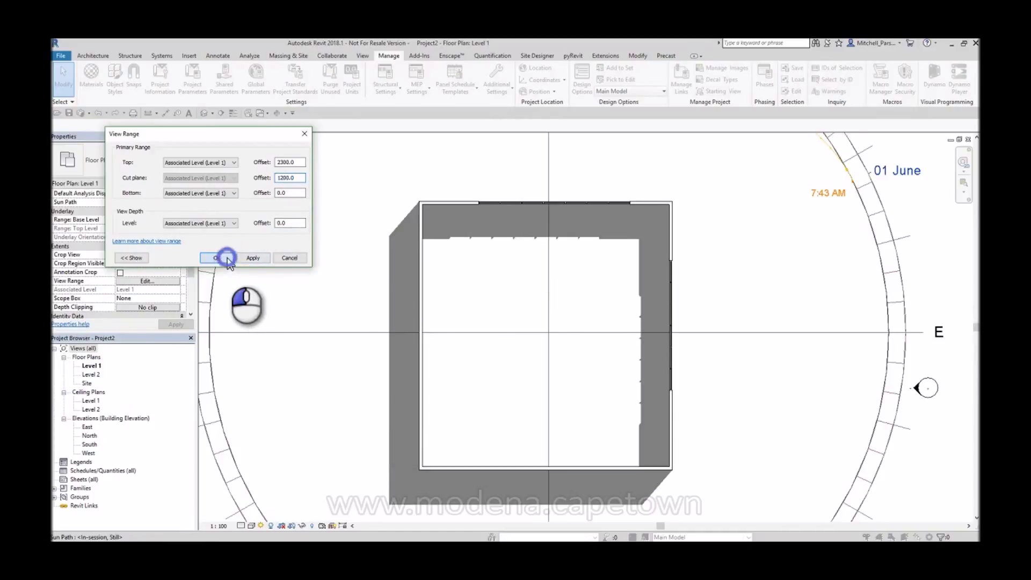
Check the unconnected height of the east wall in its properties, deselect the wall and examine the shadows it casts.
{"action": "middle_click_drag", "start_coordinate": [570, 239], "coordinate": [558, 242]}
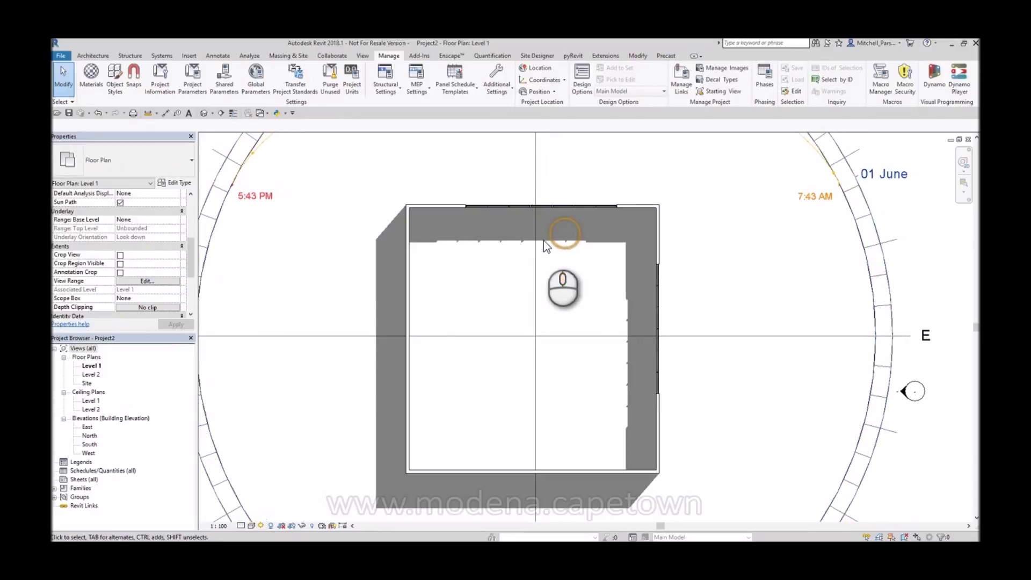
{"action": "left_click", "coordinate": [656, 241]}
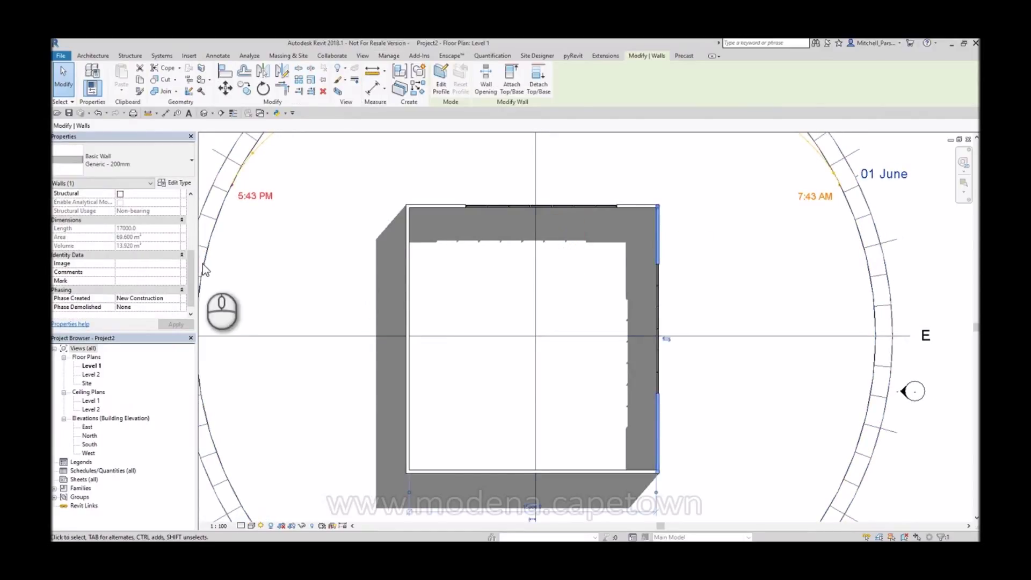
{"action": "left_click_drag", "start_coordinate": [191, 277], "coordinate": [192, 228]}
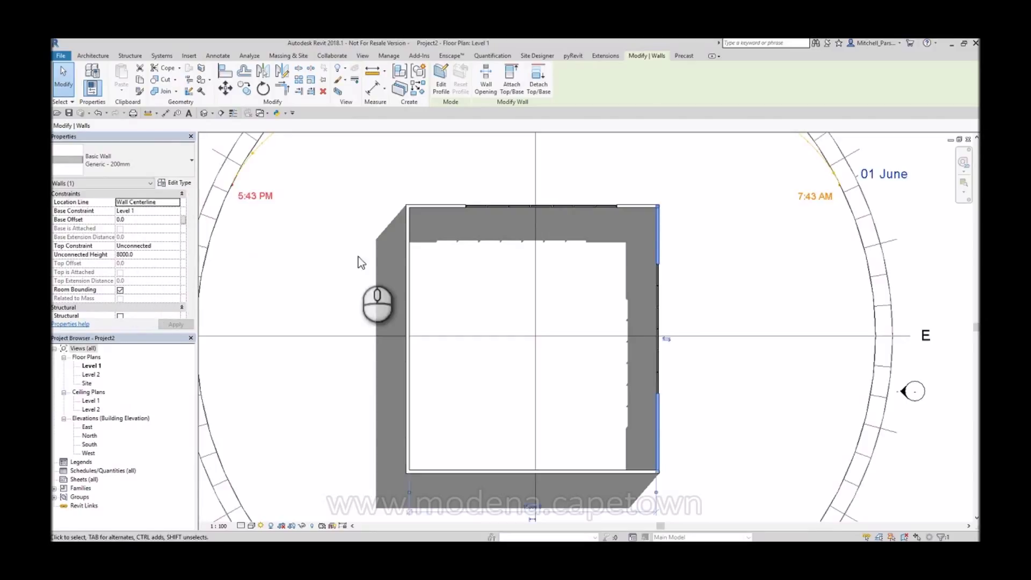
{"action": "left_click", "coordinate": [732, 264]}
{"action": "middle_click_drag", "start_coordinate": [732, 281], "coordinate": [731, 282]}
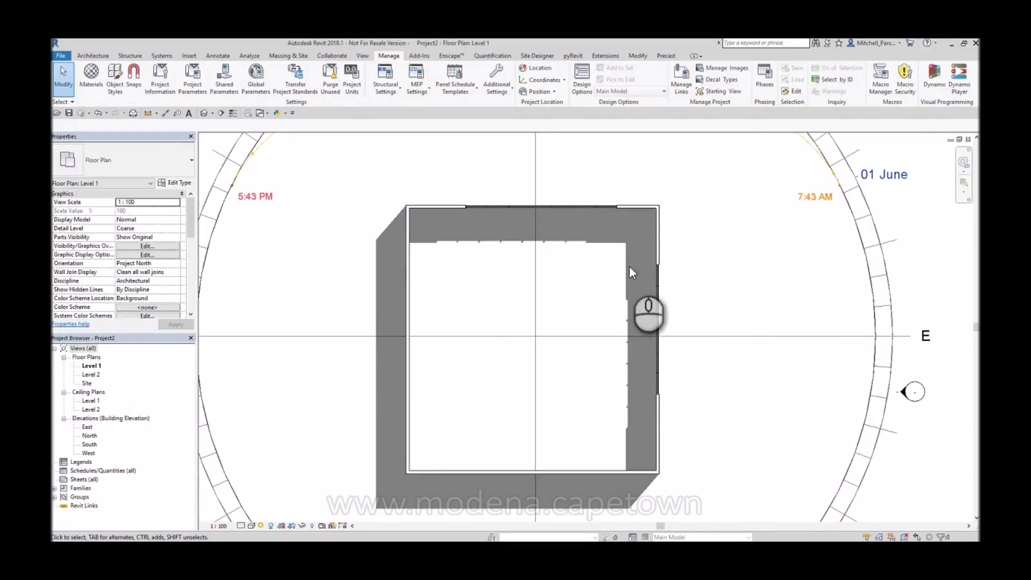
{"action": "scroll", "coordinate": [514, 249], "scroll_direction": "up", "scroll_amount": 1}
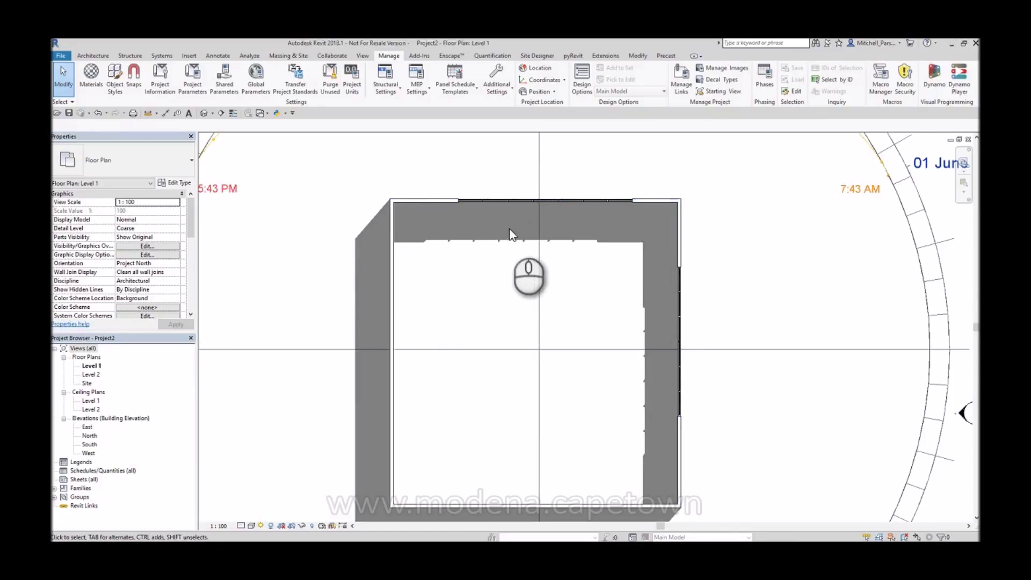
{"action": "scroll", "coordinate": [682, 225], "scroll_direction": "down", "scroll_amount": 3}
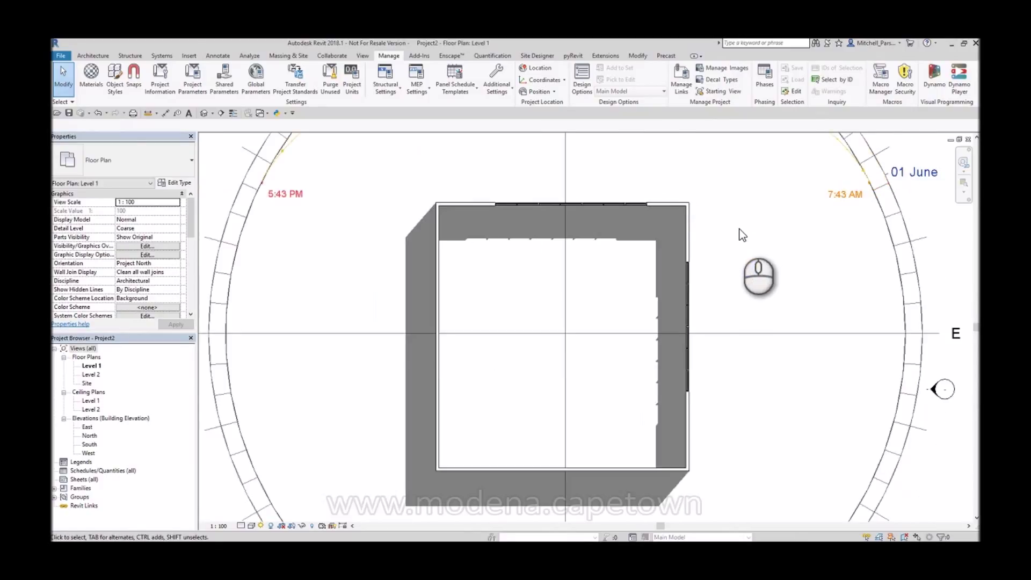
Draw a north-facing building section straight across the plan, from west of the building to east of it.
{"action": "middle_click_drag", "start_coordinate": [707, 231], "coordinate": [697, 234]}
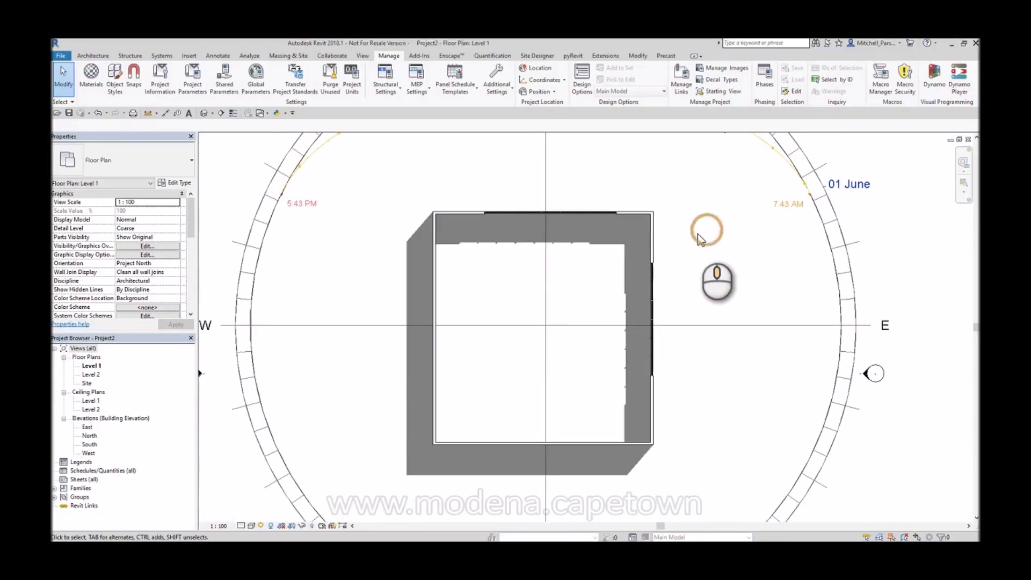
{"action": "key", "text": "s"}
{"action": "key", "text": "e"}
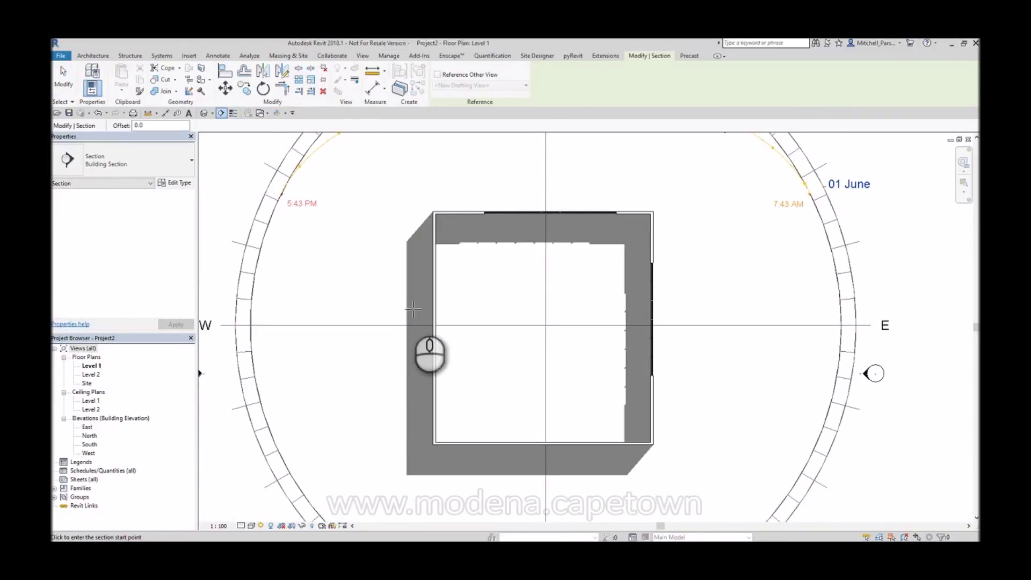
{"action": "scroll", "coordinate": [412, 306], "scroll_direction": "up", "scroll_amount": 1}
{"action": "left_click", "coordinate": [396, 300]}
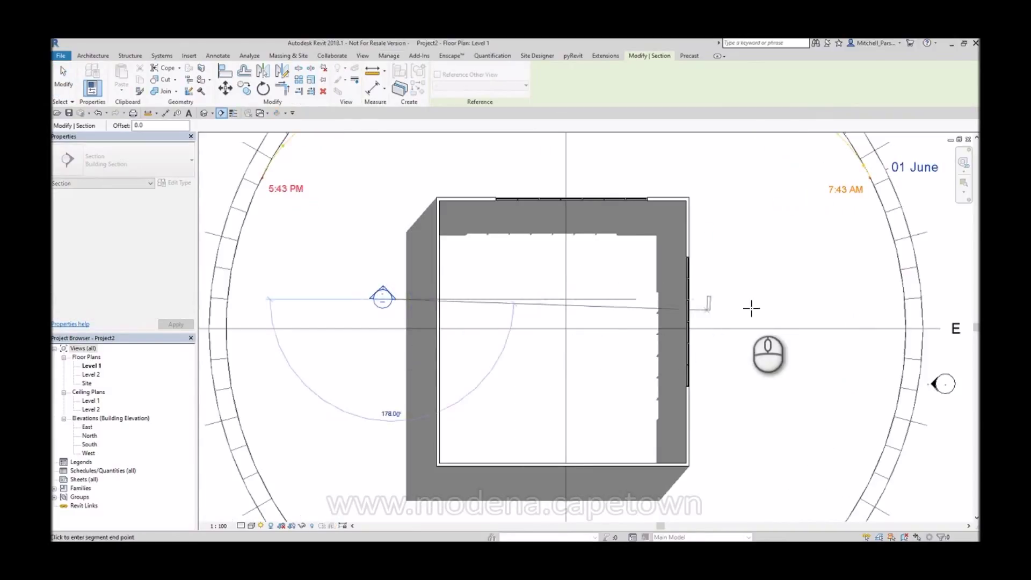
{"action": "left_click", "coordinate": [784, 299]}
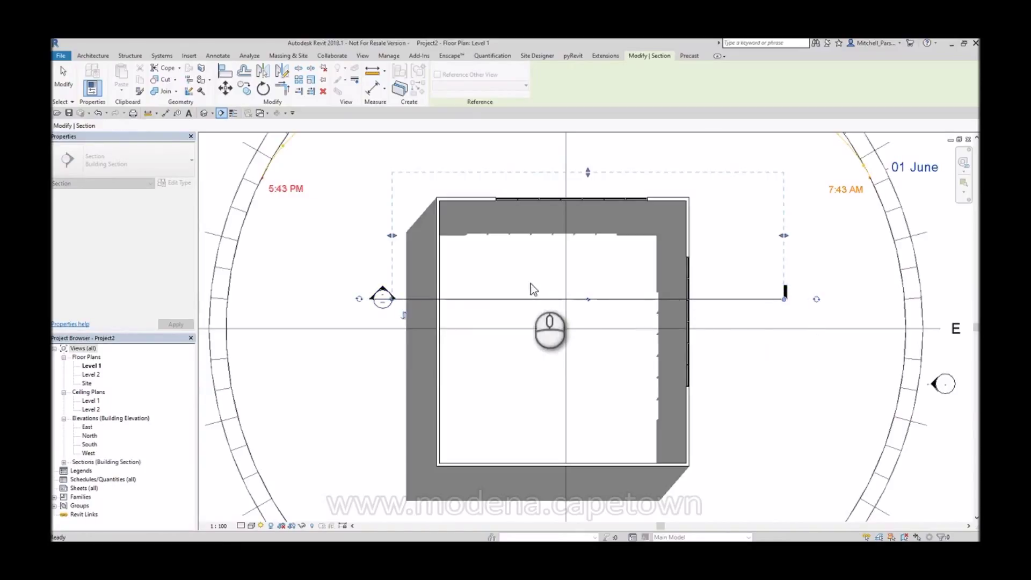
{"action": "key", "text": "Escape"}
{"action": "key", "text": "Escape"}
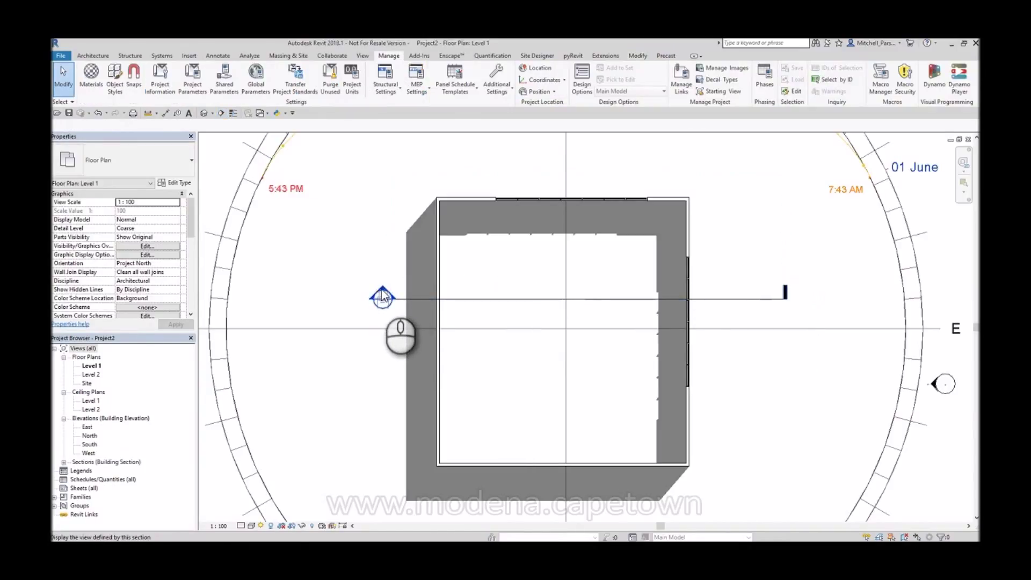
Open the new section view and inspect the glazed north wall within its crop boundary.
{"action": "double_click", "coordinate": [382, 290]}
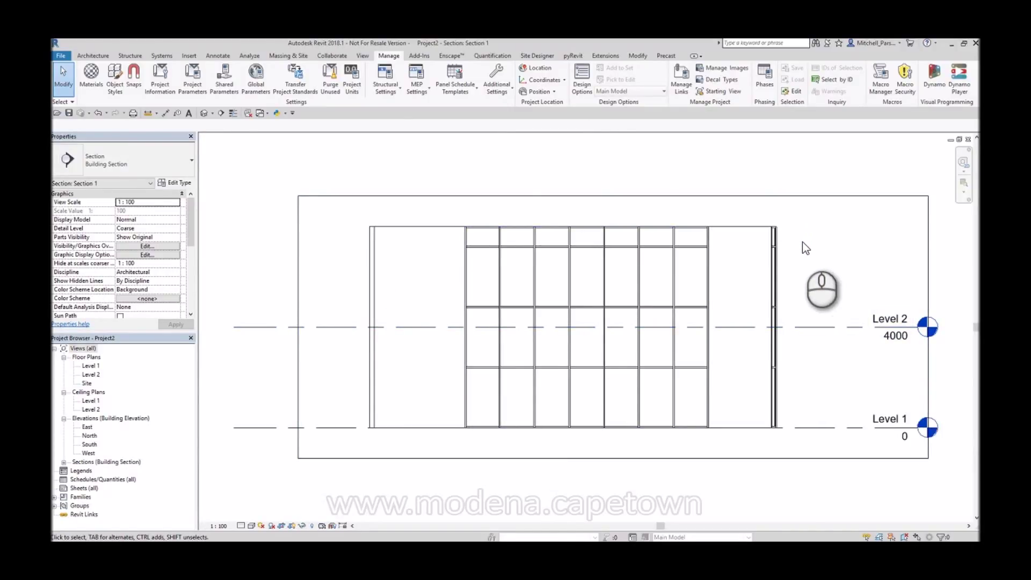
{"action": "left_click", "coordinate": [590, 189]}
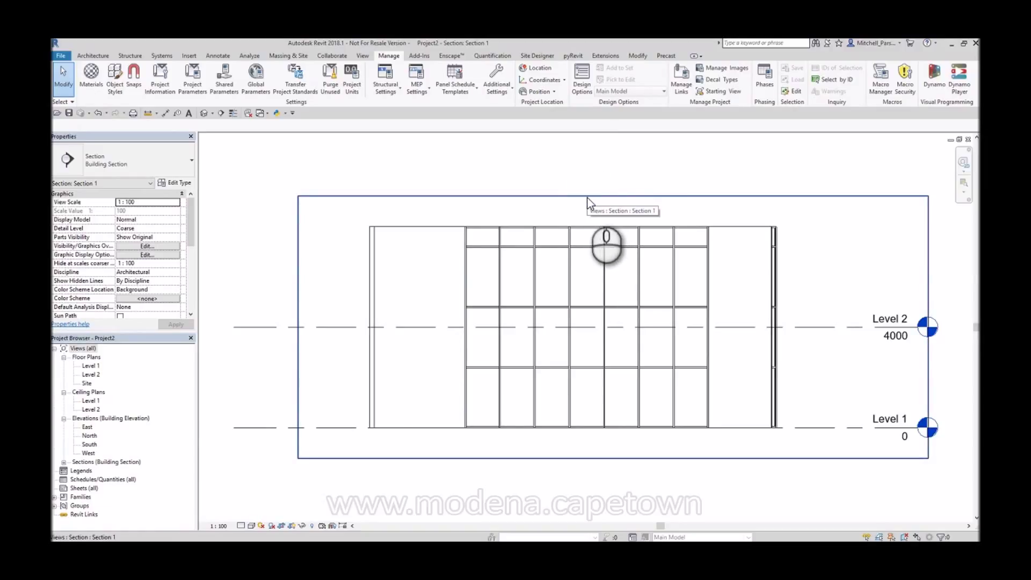
{"action": "key", "text": "Escape"}
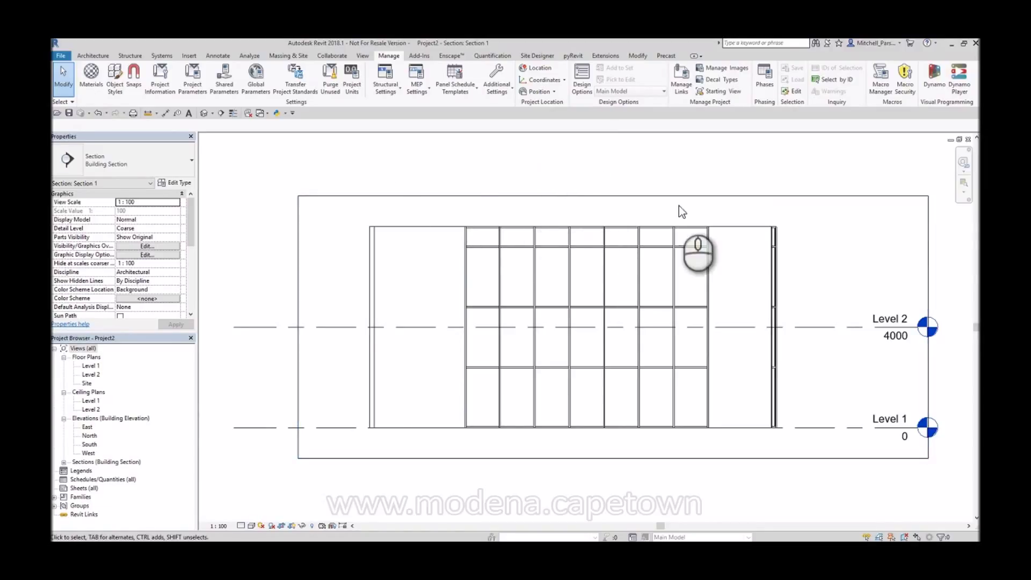
{"action": "middle_click_drag", "start_coordinate": [681, 211], "coordinate": [654, 203]}
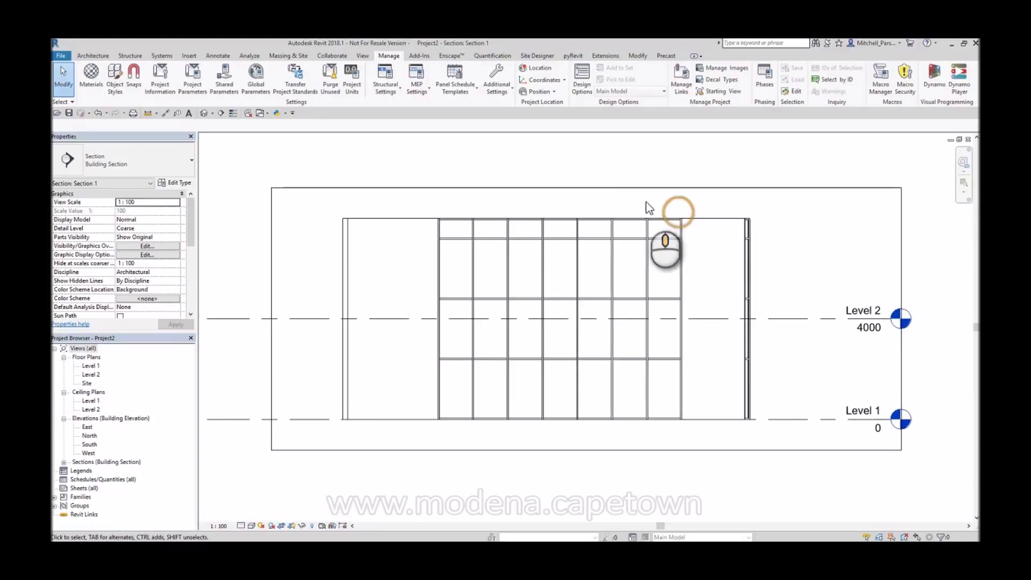
Place a non-perspective camera just below the top of the walls in the section, aimed vertically down at Level 1.
{"action": "left_click", "coordinate": [212, 114]}
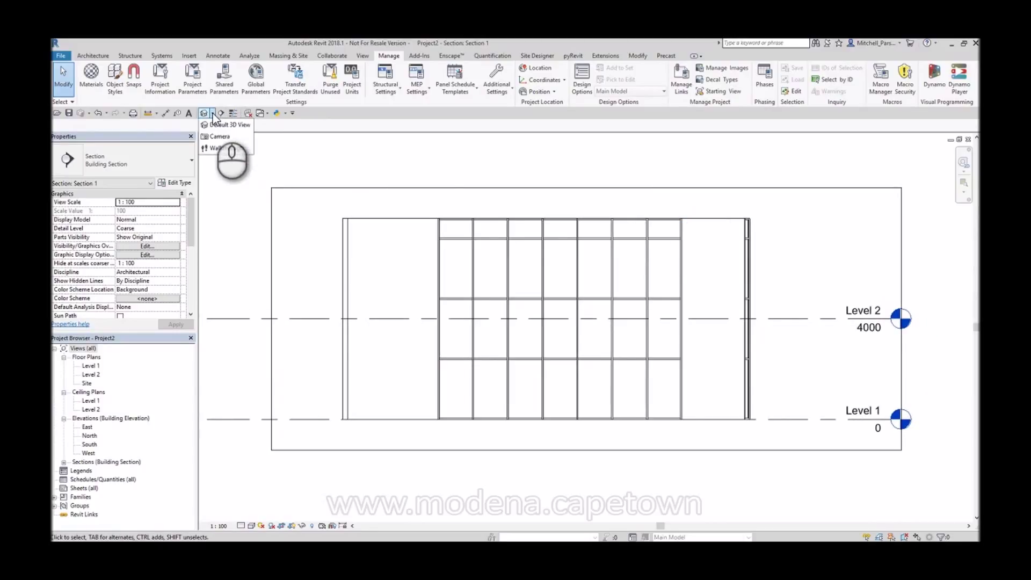
{"action": "left_click", "coordinate": [217, 137]}
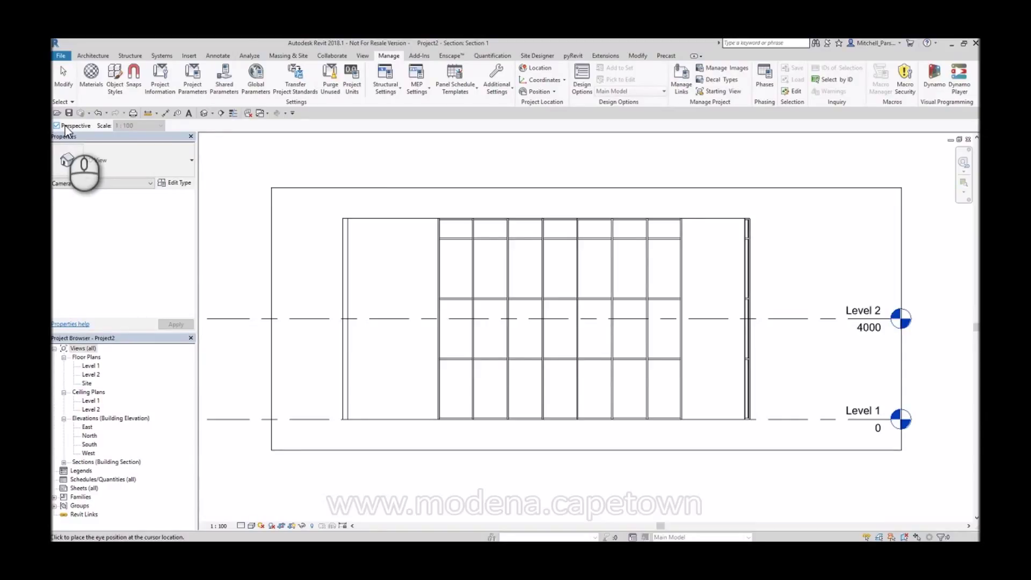
{"action": "left_click", "coordinate": [65, 126]}
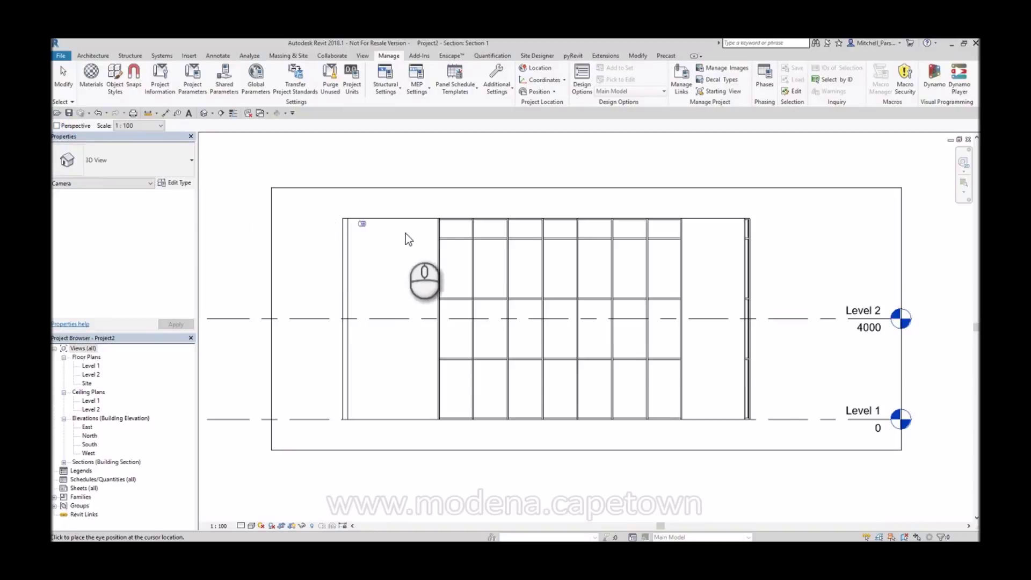
{"action": "scroll", "coordinate": [512, 243], "scroll_direction": "up", "scroll_amount": 1}
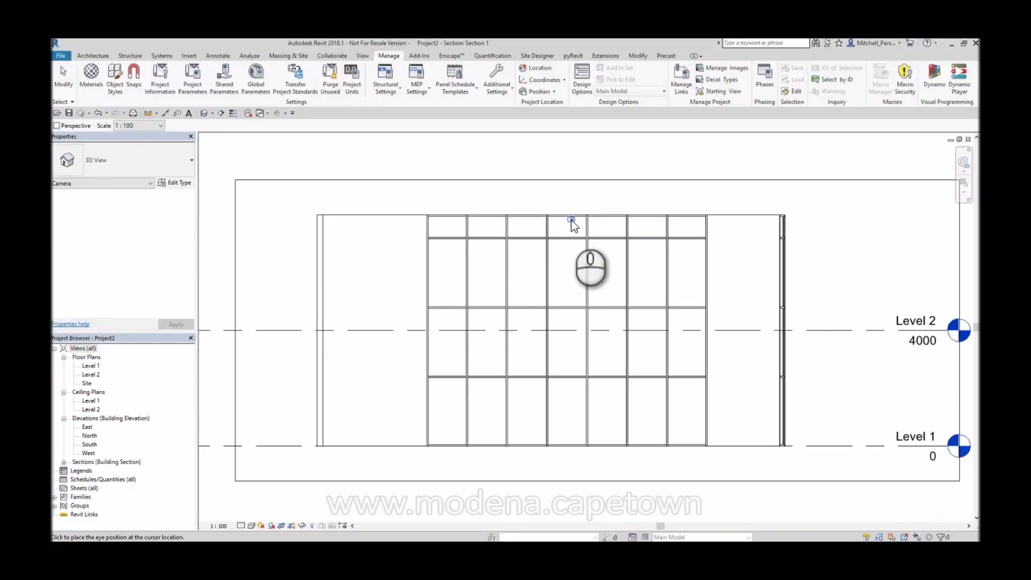
{"action": "left_click", "coordinate": [570, 220]}
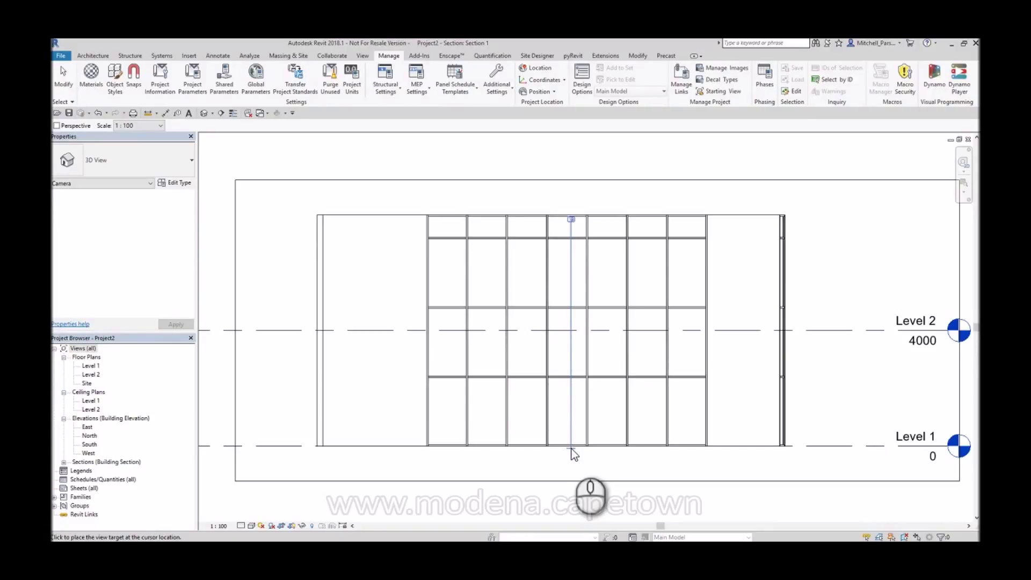
{"action": "left_click", "coordinate": [573, 451]}
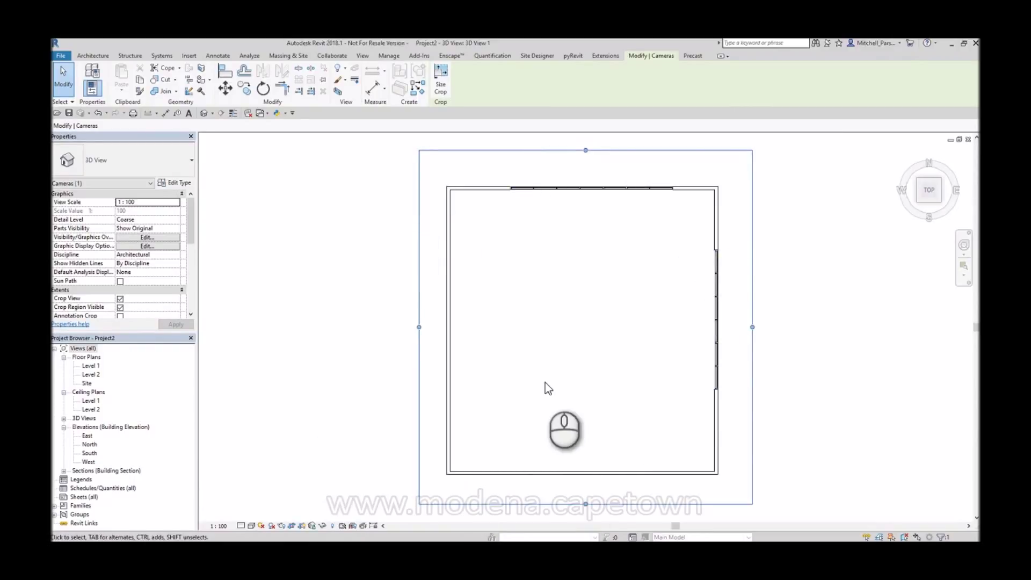
{"action": "left_click", "coordinate": [589, 336]}
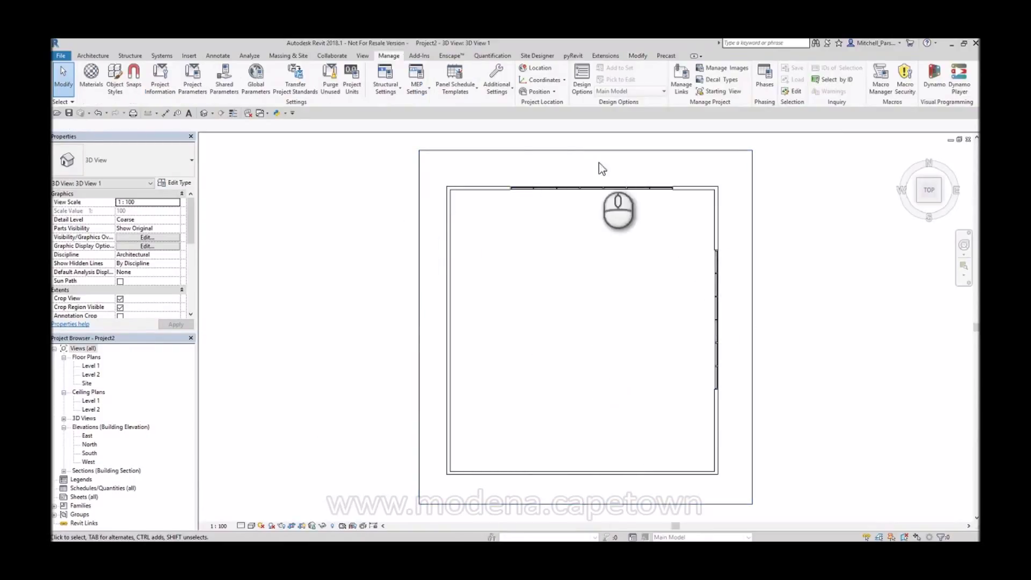
Turn on the sun path in the camera's 3D view with the specified project location, date and time, and turn on shadows.
{"action": "middle_click_drag", "start_coordinate": [619, 242], "coordinate": [613, 278]}
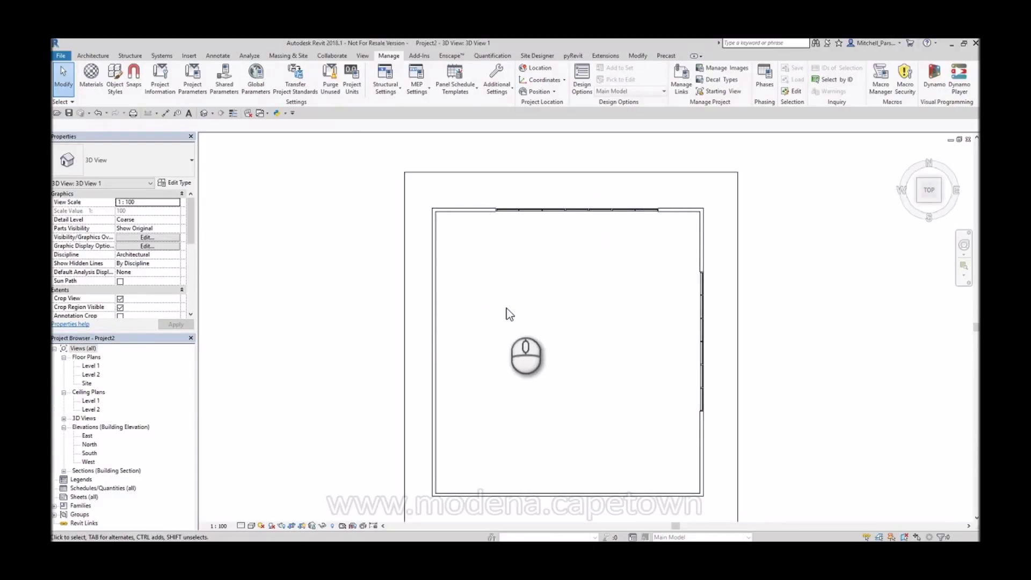
{"action": "left_click", "coordinate": [574, 310]}
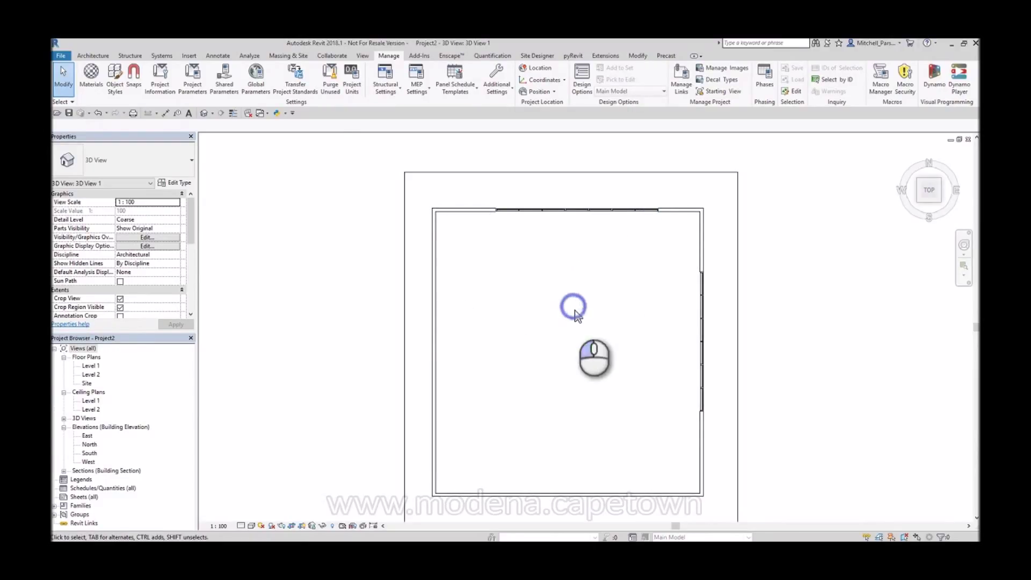
{"action": "left_click", "coordinate": [261, 525]}
{"action": "left_click", "coordinate": [282, 515]}
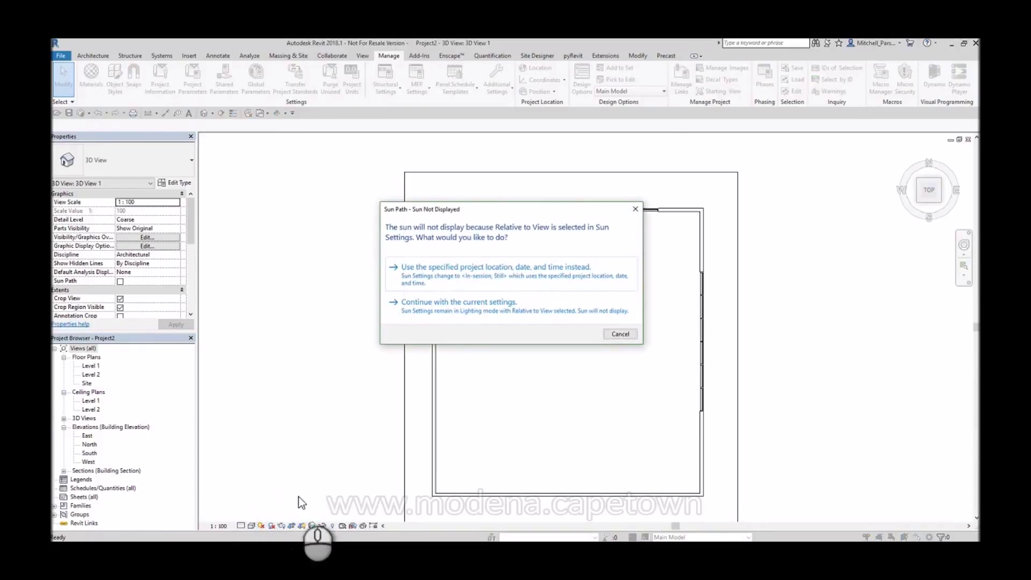
{"action": "left_click", "coordinate": [510, 268]}
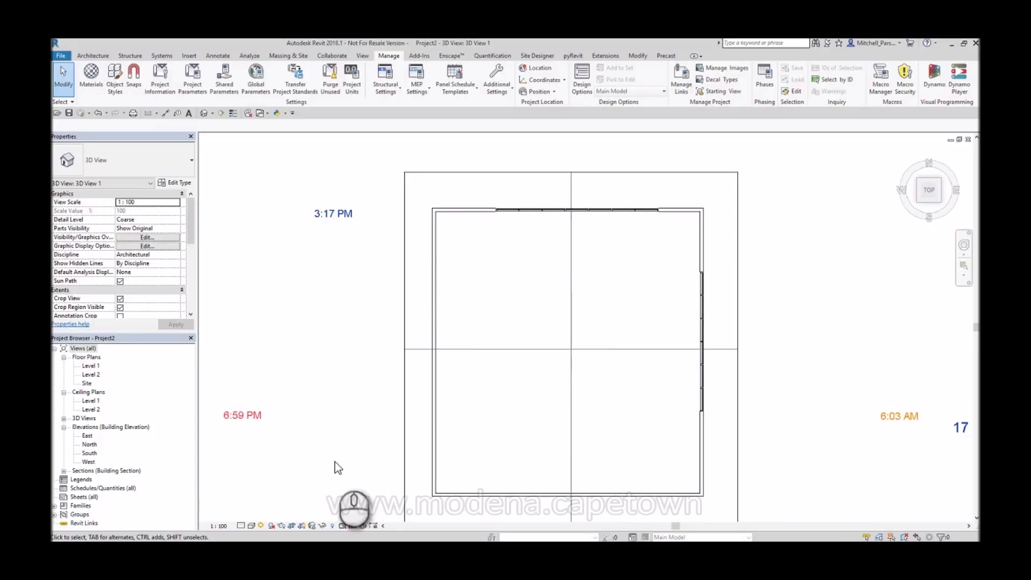
{"action": "left_click", "coordinate": [271, 526]}
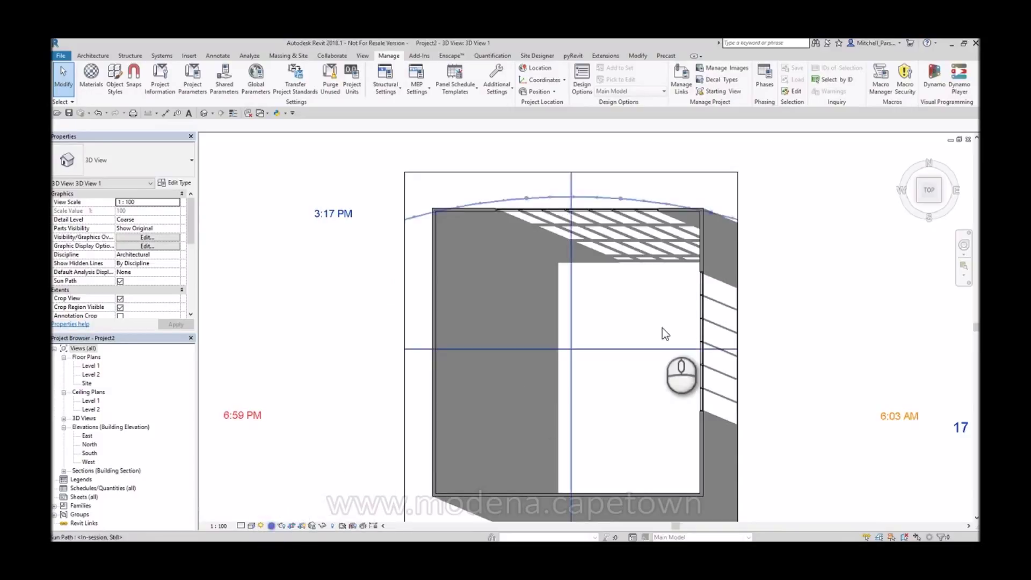
{"action": "scroll", "coordinate": [827, 303], "scroll_direction": "down", "scroll_amount": 2}
{"action": "middle_click_drag", "start_coordinate": [820, 301], "coordinate": [725, 297]}
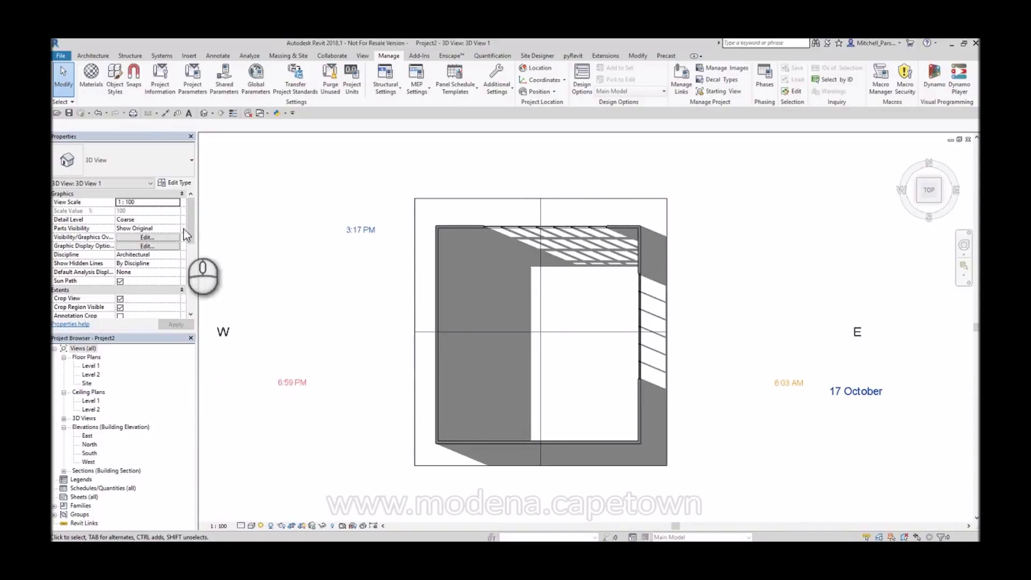
Close the hidden windows, open the Level 1 floor plan and tile it beside the 3D view to compare their shadows.
{"action": "left_click", "coordinate": [248, 113]}
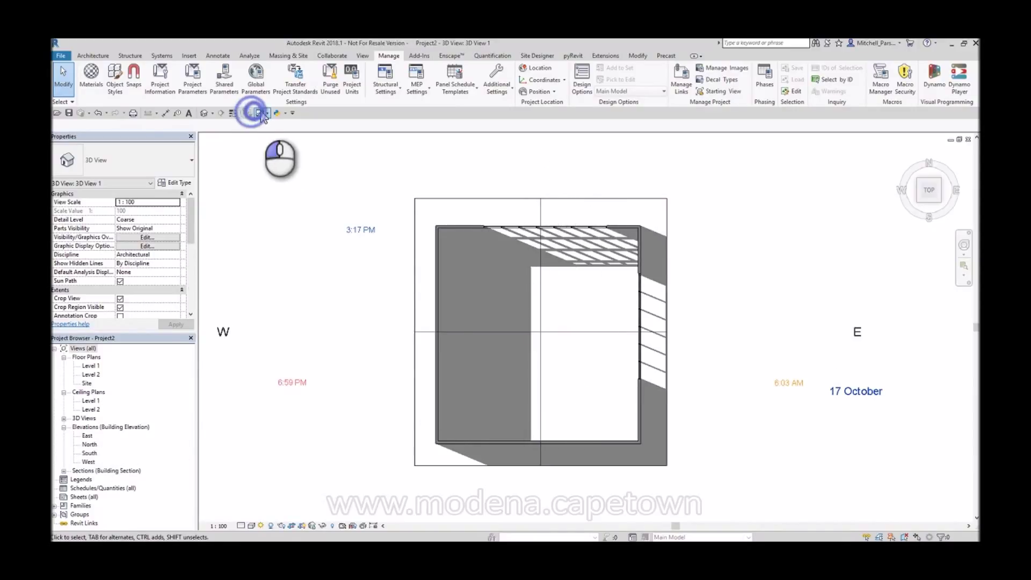
{"action": "double_click", "coordinate": [100, 368]}
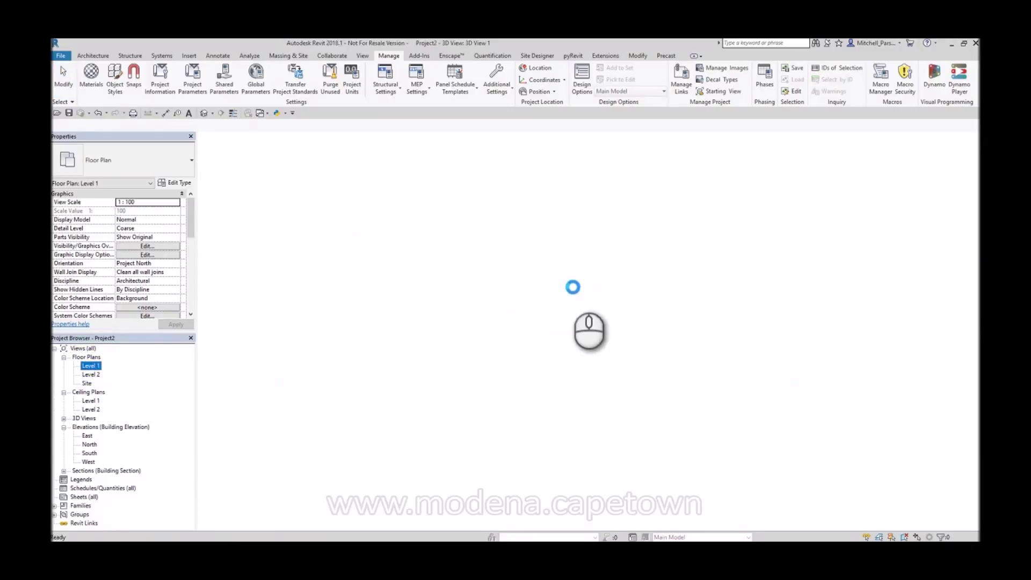
{"action": "key", "text": "w"}
{"action": "key", "text": "t"}
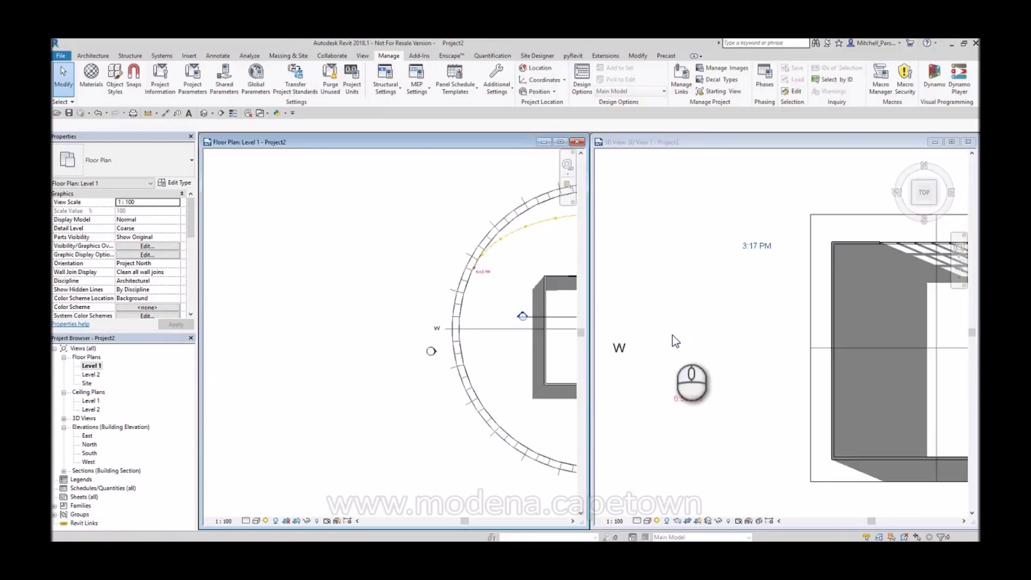
{"action": "key", "text": "z"}
{"action": "key", "text": "a"}
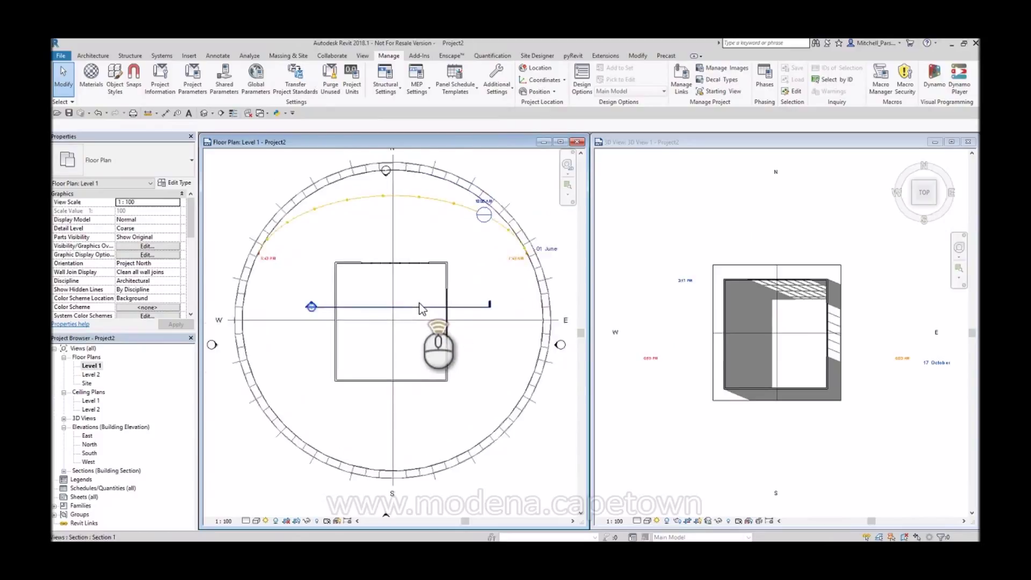
{"action": "scroll", "coordinate": [422, 309], "scroll_direction": "up", "scroll_amount": 3}
{"action": "left_click", "coordinate": [706, 246]}
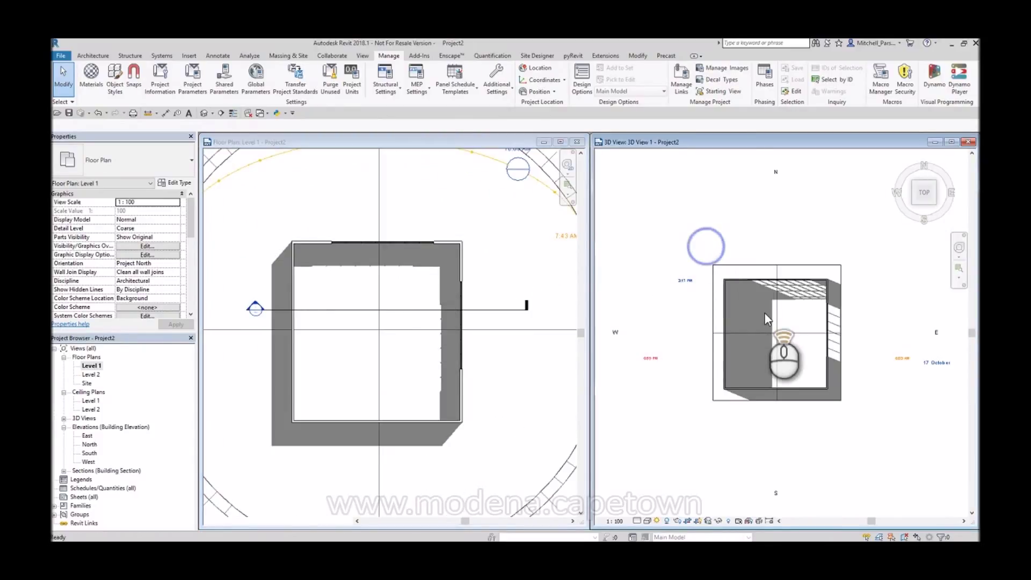
{"action": "scroll", "coordinate": [800, 324], "scroll_direction": "up", "scroll_amount": 2}
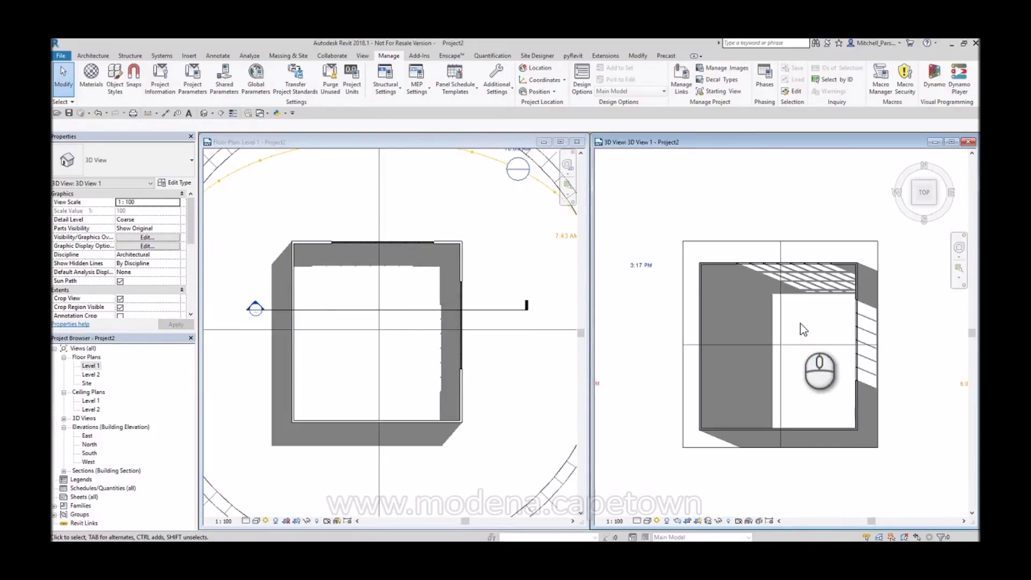
{"action": "scroll", "coordinate": [804, 324], "scroll_direction": "down", "scroll_amount": 3}
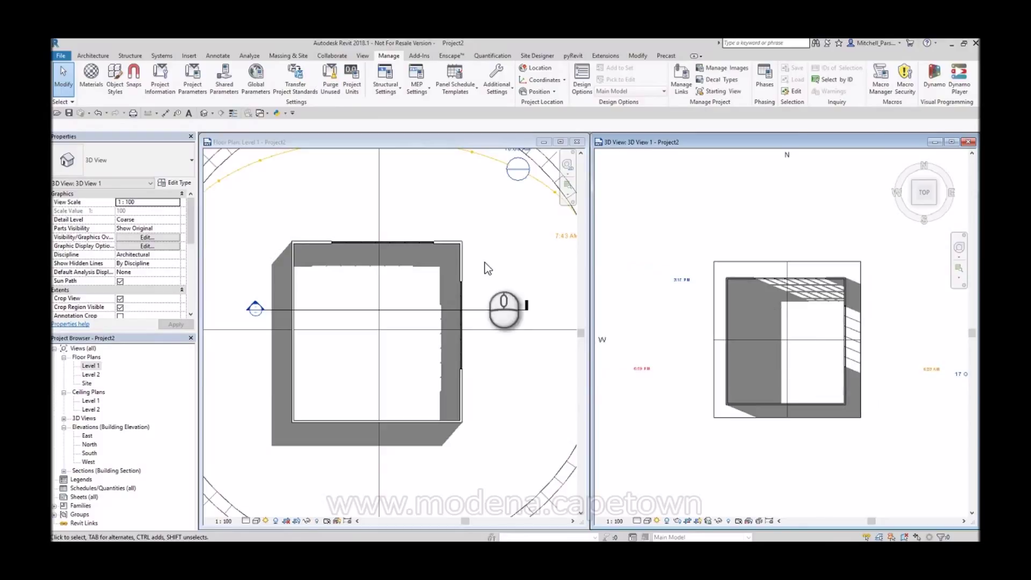
Compare the sun path date and time of the Level 1 floor plan with those of the 3D view.
{"action": "left_click", "coordinate": [502, 260]}
{"action": "scroll", "coordinate": [510, 257], "scroll_direction": "down", "scroll_amount": 4}
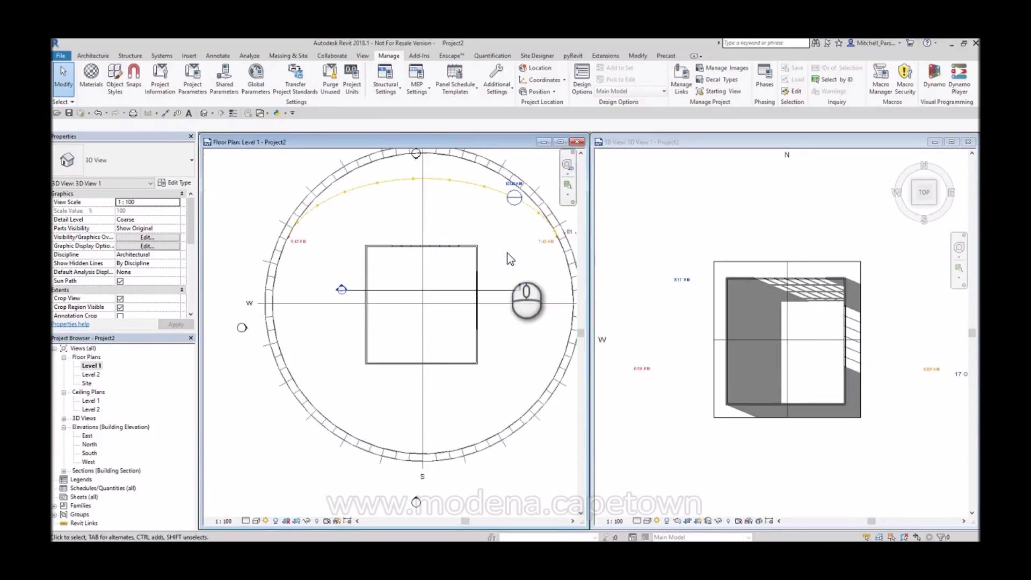
{"action": "left_click", "coordinate": [775, 221]}
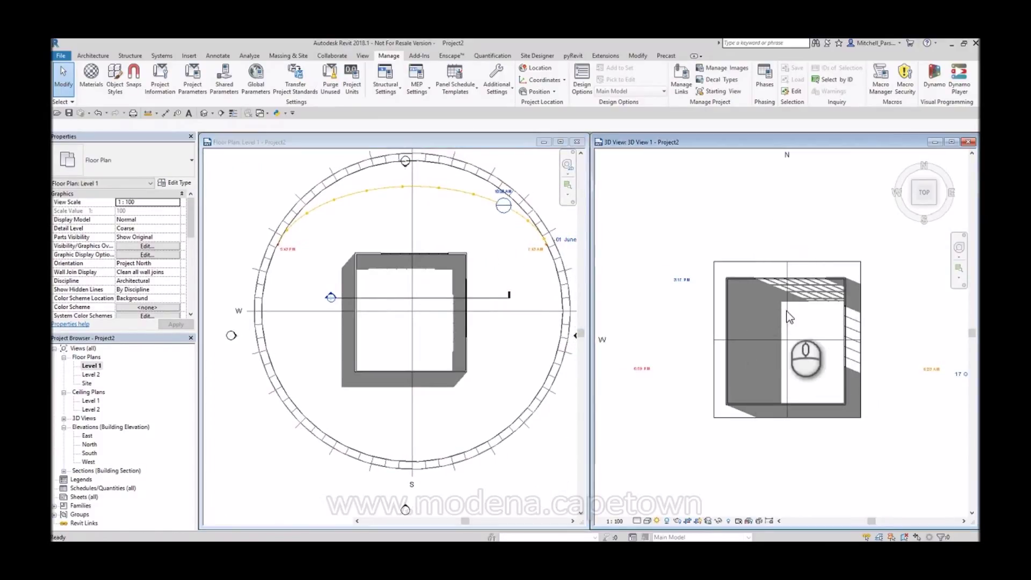
{"action": "left_click", "coordinate": [682, 360]}
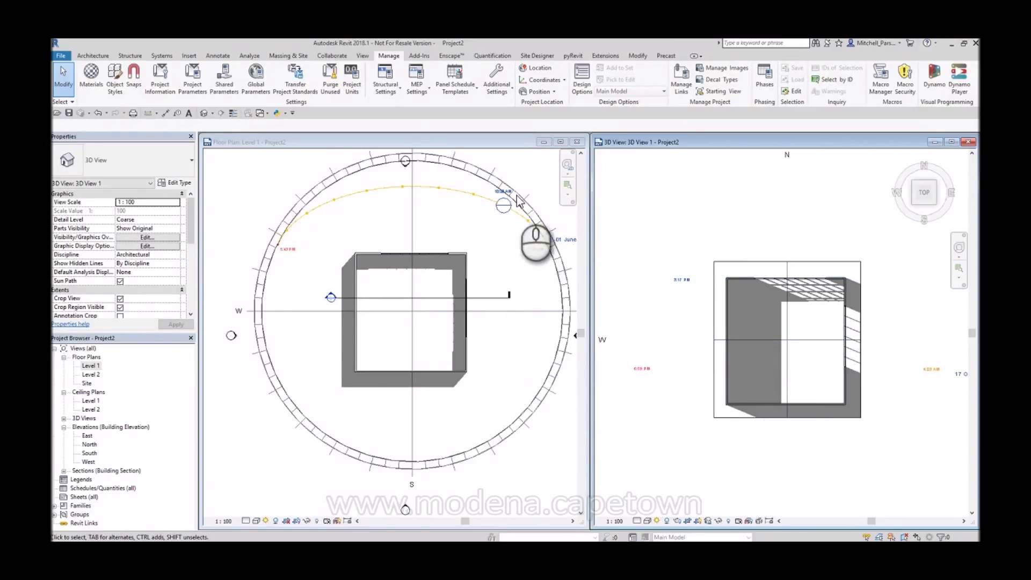
{"action": "scroll", "coordinate": [553, 242], "scroll_direction": "up", "scroll_amount": 1}
{"action": "left_click", "coordinate": [547, 231]}
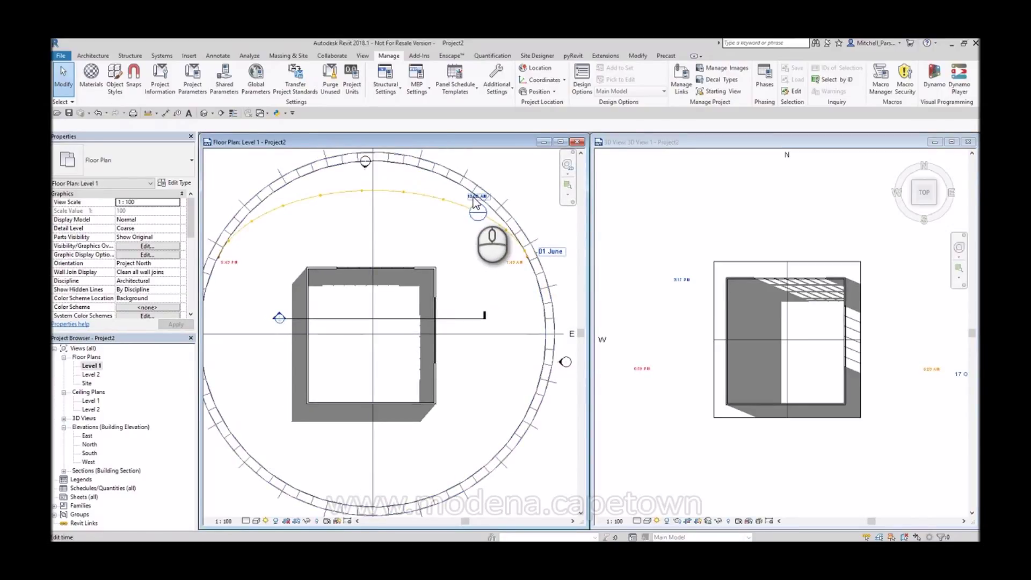
Set the sun path date in the 3D view to 1 June 2017, the same as in the floor plan.
{"action": "left_click", "coordinate": [892, 329]}
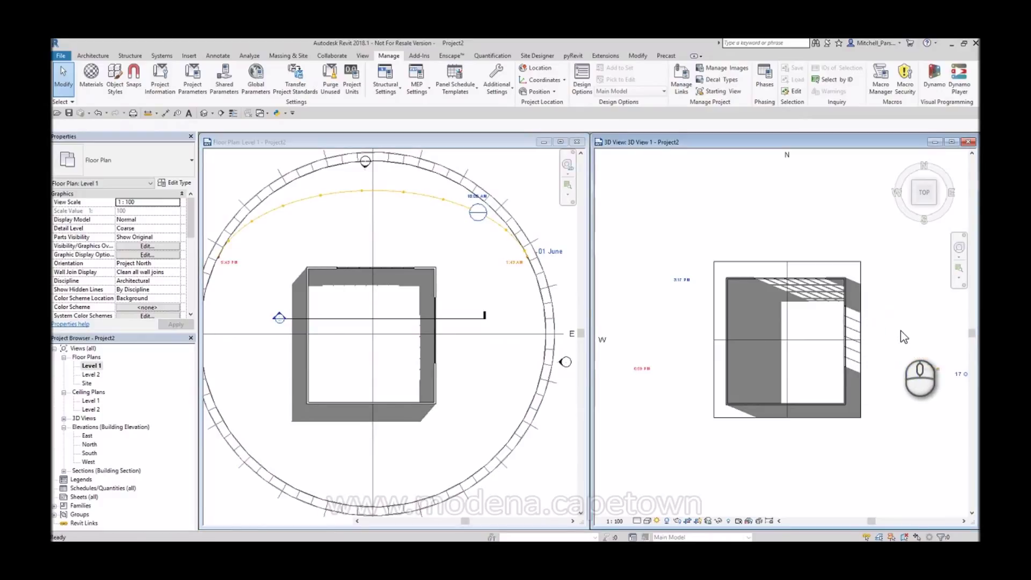
{"action": "middle_click_drag", "start_coordinate": [978, 323], "coordinate": [946, 316]}
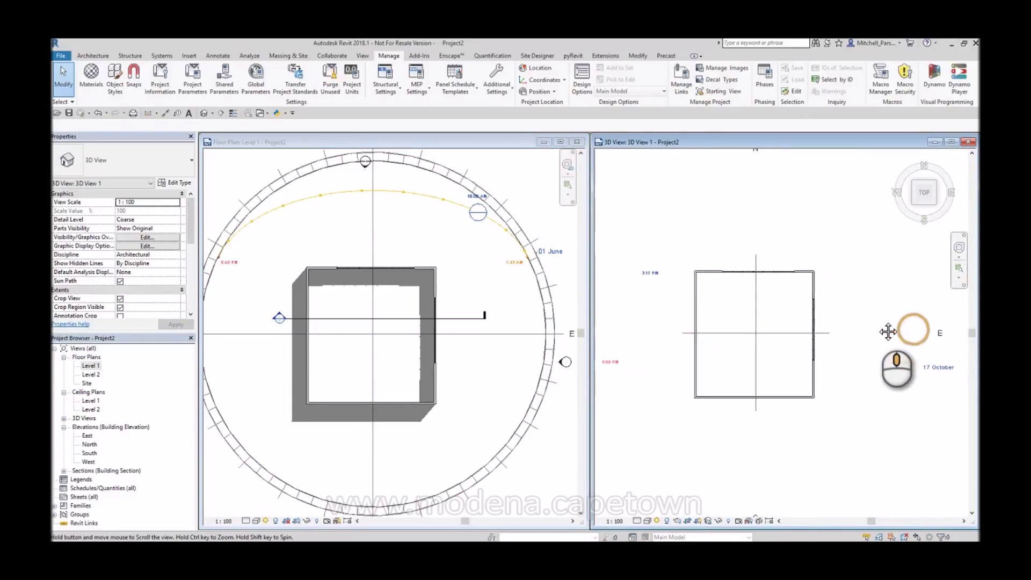
{"action": "left_click", "coordinate": [938, 368]}
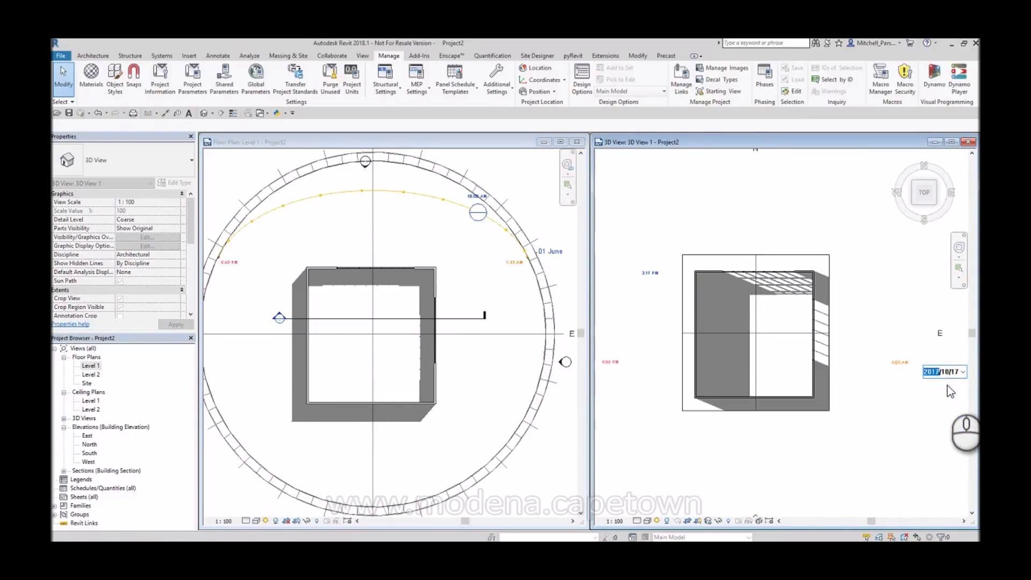
{"action": "left_click", "coordinate": [963, 372]}
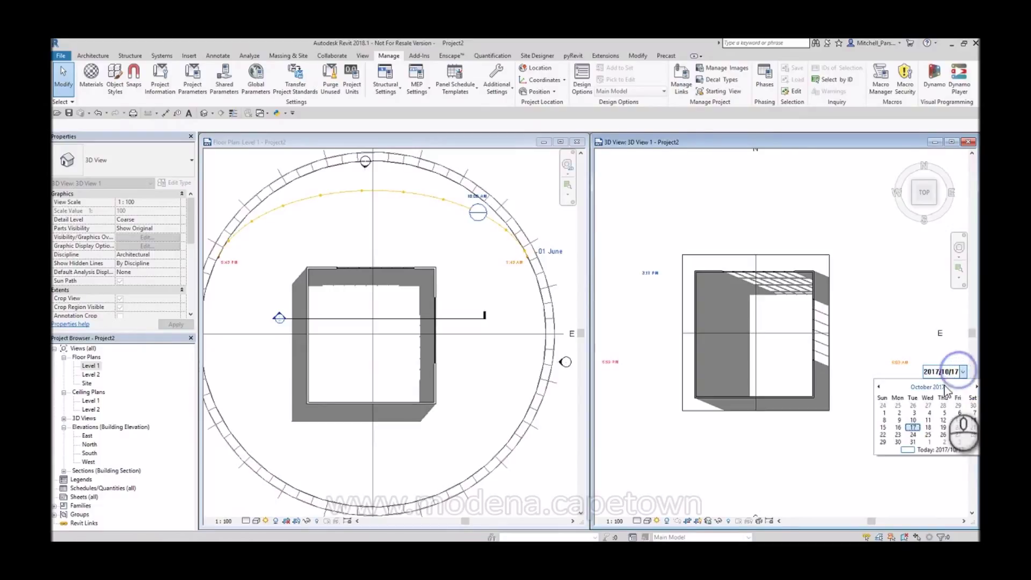
{"action": "left_click", "coordinate": [877, 386]}
{"action": "left_click", "coordinate": [878, 386]}
{"action": "left_click", "coordinate": [878, 386]}
{"action": "left_click", "coordinate": [878, 386]}
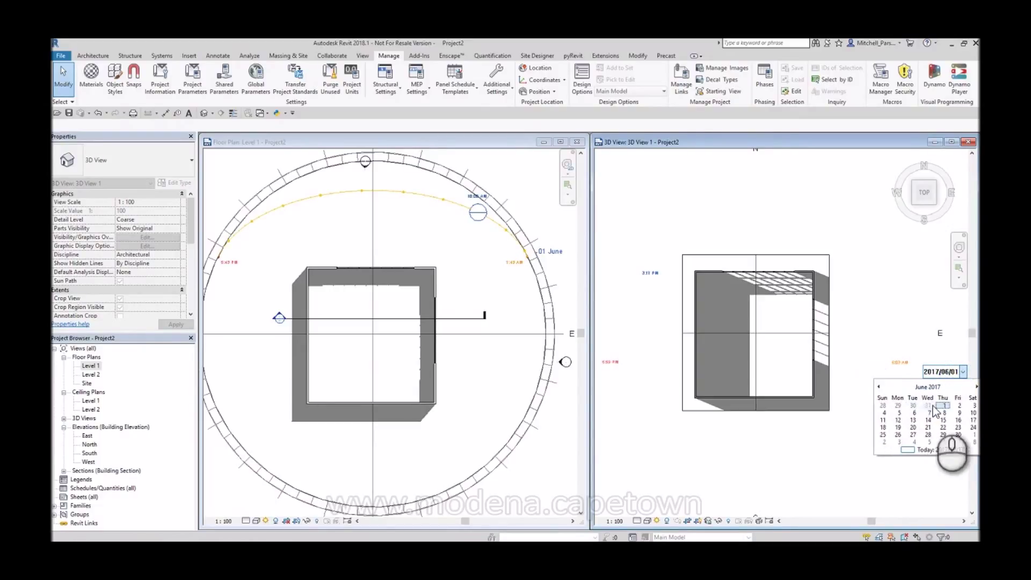
{"action": "left_click", "coordinate": [943, 406]}
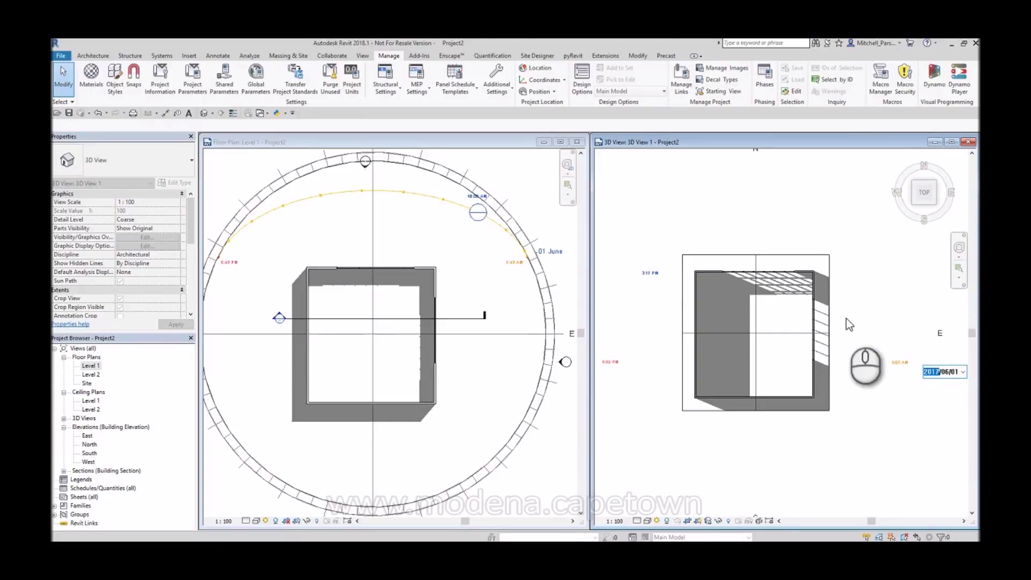
{"action": "left_click", "coordinate": [877, 278]}
{"action": "left_click", "coordinate": [902, 391]}
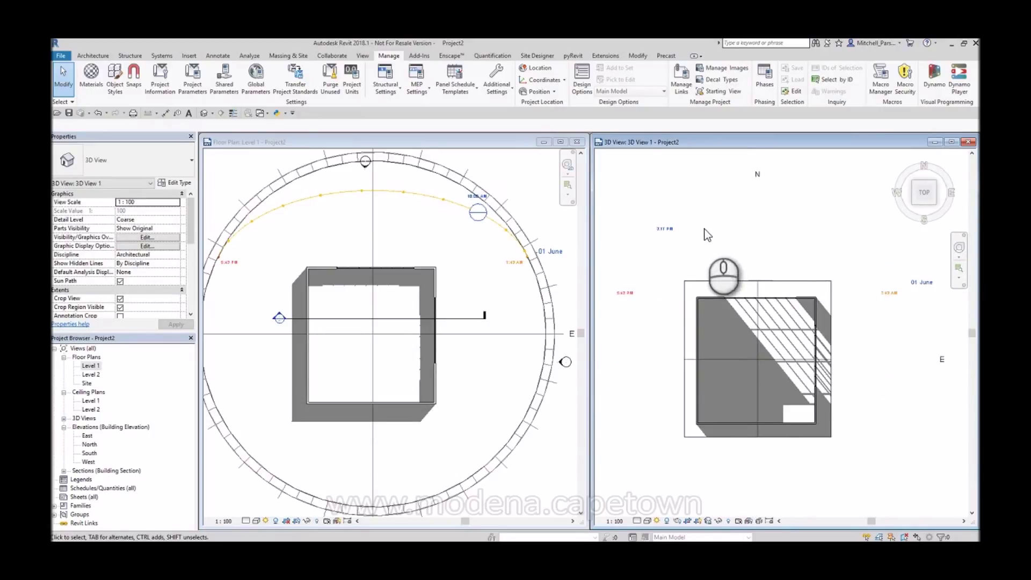
Set the sun path time in the 3D view to 10:00 AM to match the floor plan.
{"action": "left_click", "coordinate": [666, 228]}
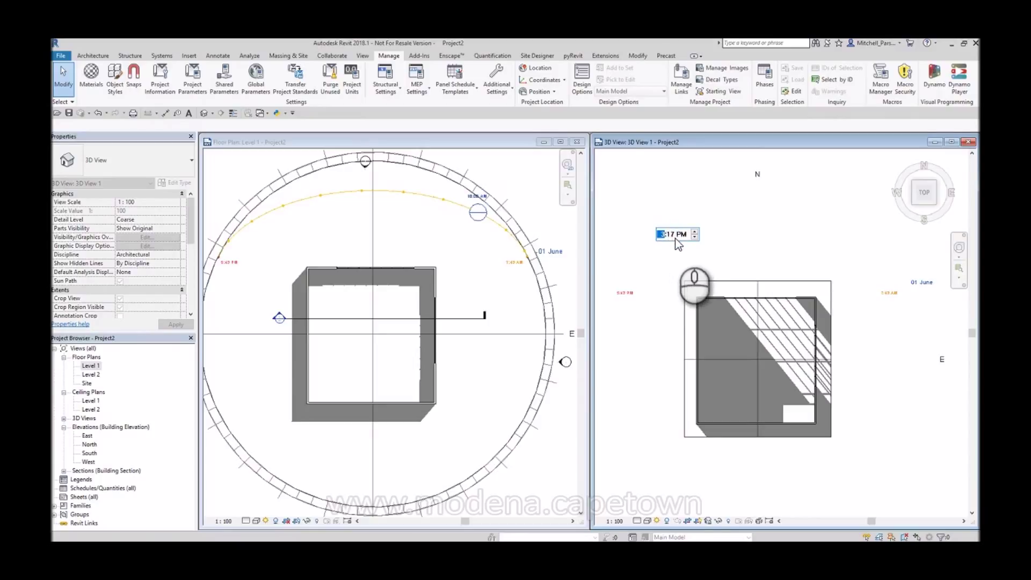
{"action": "type", "text": "10:"}
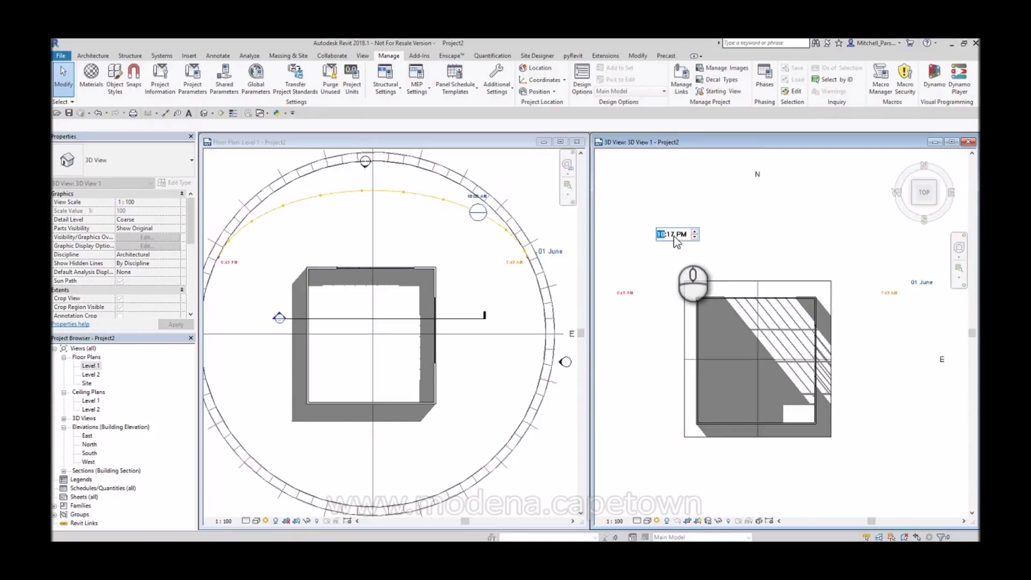
{"action": "type", "text": "08"}
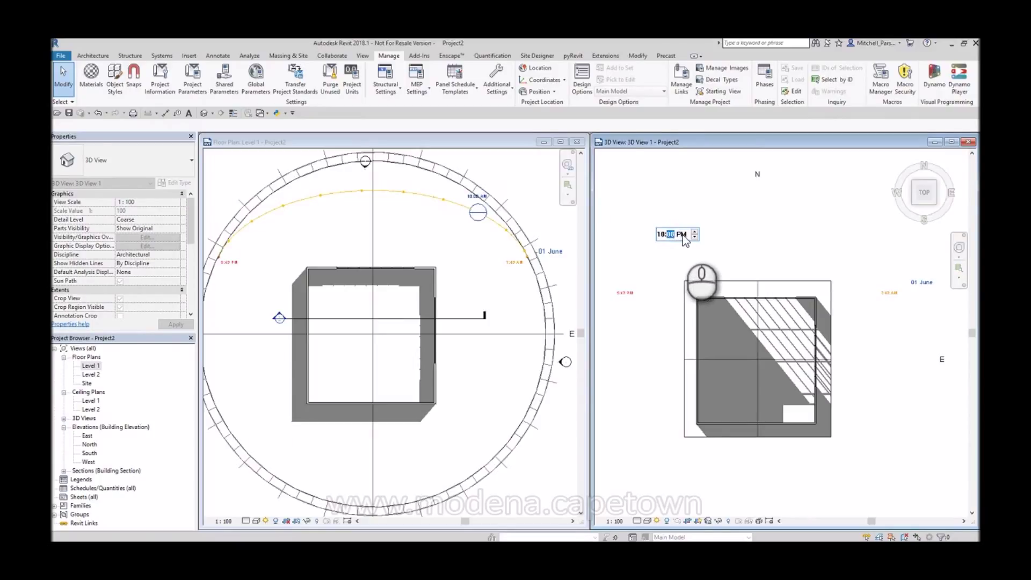
{"action": "left_click", "coordinate": [695, 232]}
{"action": "left_click", "coordinate": [745, 226]}
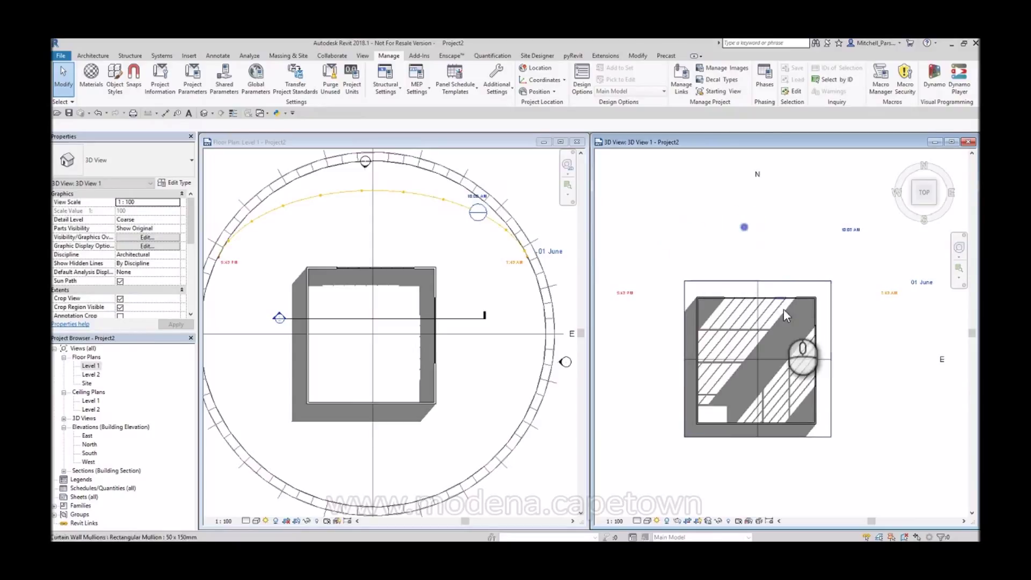
Examine the shadows that the glazed walls and mullions cast across the floor in the 3D view.
{"action": "left_click", "coordinate": [859, 360]}
{"action": "middle_click_drag", "start_coordinate": [859, 346], "coordinate": [826, 341]}
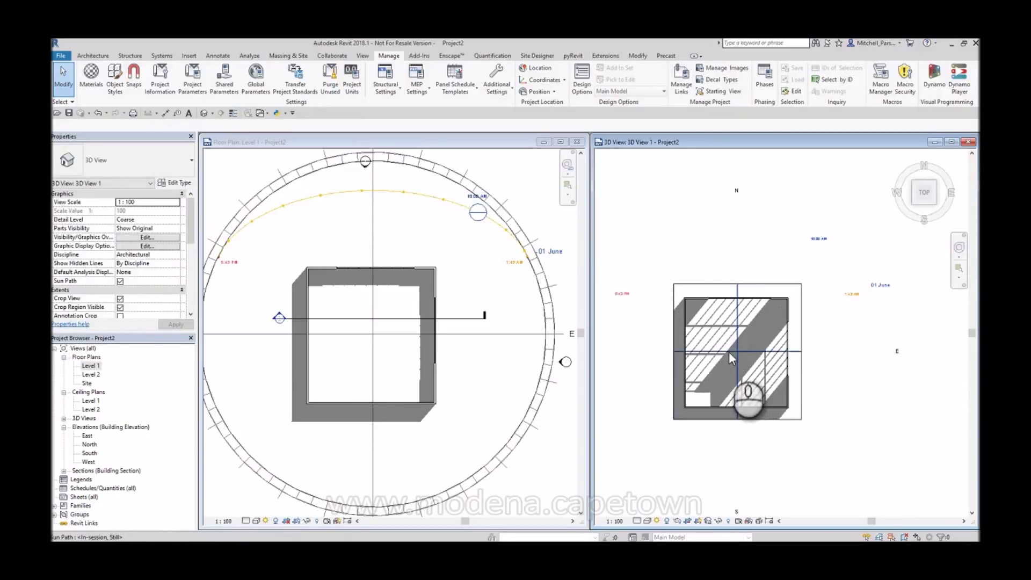
{"action": "scroll", "coordinate": [713, 317], "scroll_direction": "up", "scroll_amount": 3}
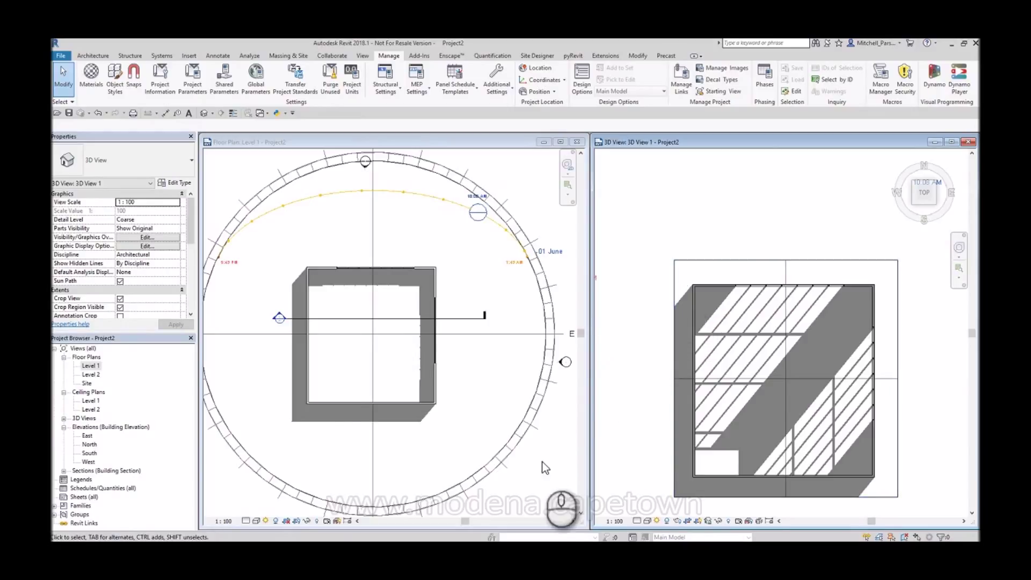
{"action": "scroll", "coordinate": [708, 209], "scroll_direction": "down", "scroll_amount": 1}
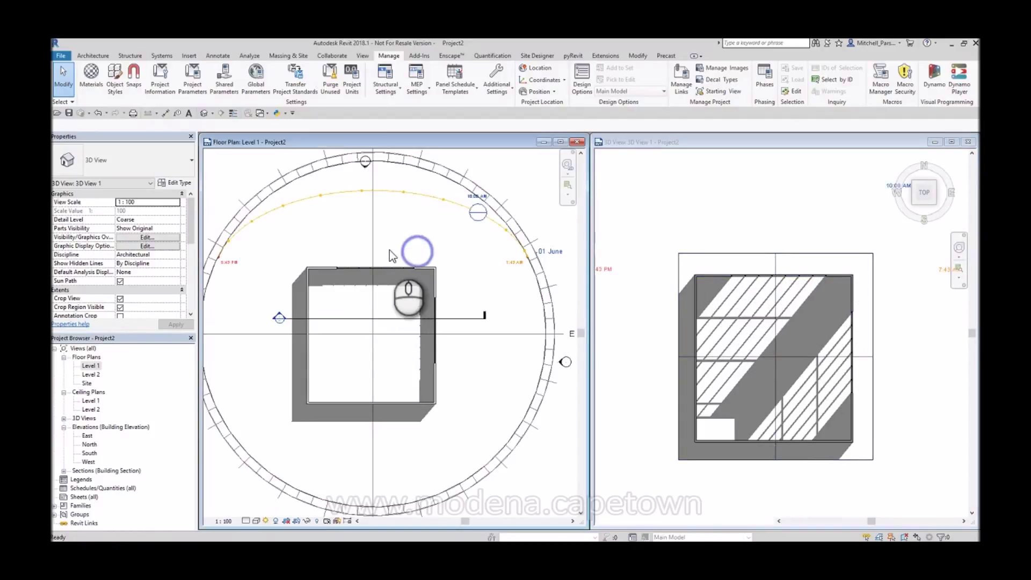
Inspect the shadows at the curtain walls in the Level 1 floor plan and compare them with the 3D view.
{"action": "left_click", "coordinate": [425, 253]}
{"action": "left_click", "coordinate": [361, 303]}
{"action": "scroll", "coordinate": [375, 306], "scroll_direction": "up", "scroll_amount": 2}
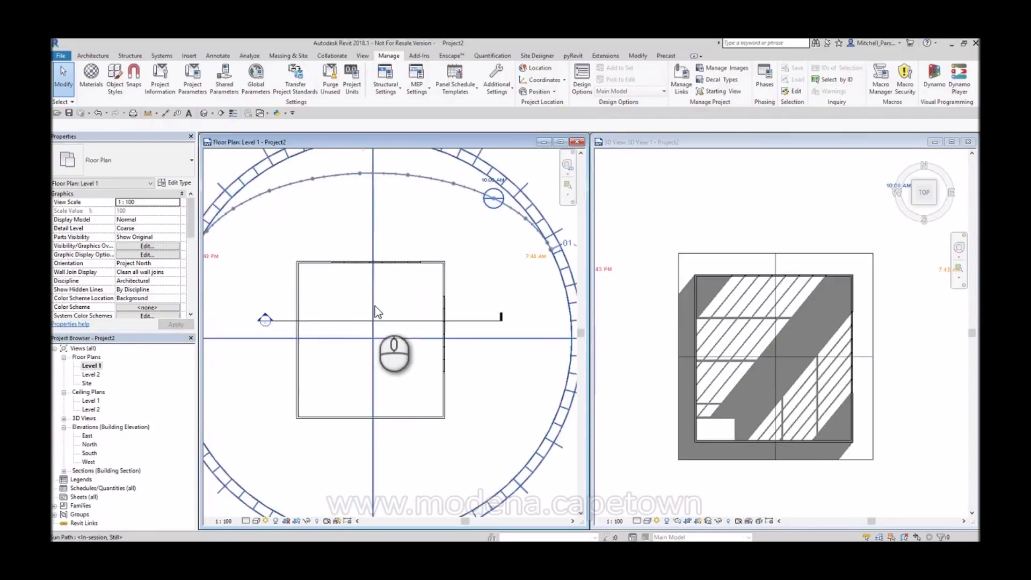
{"action": "scroll", "coordinate": [375, 306], "scroll_direction": "down", "scroll_amount": 1}
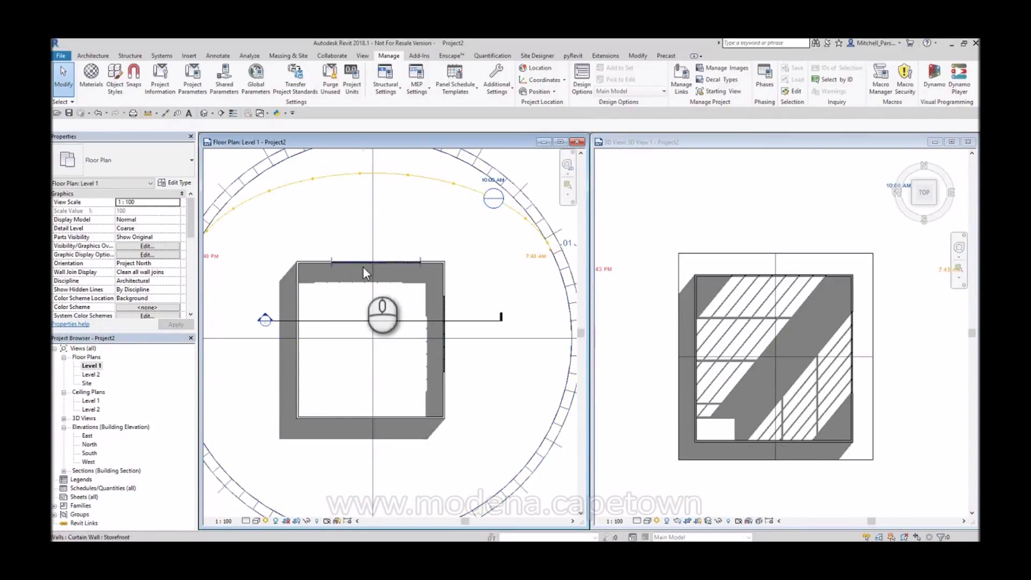
{"action": "left_click", "coordinate": [346, 279]}
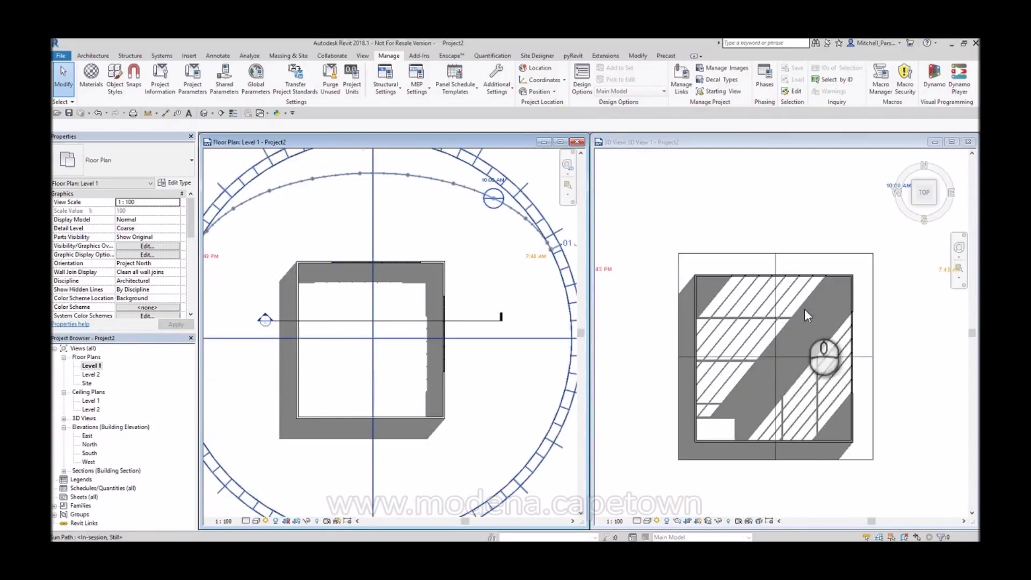
{"action": "key", "text": "Escape"}
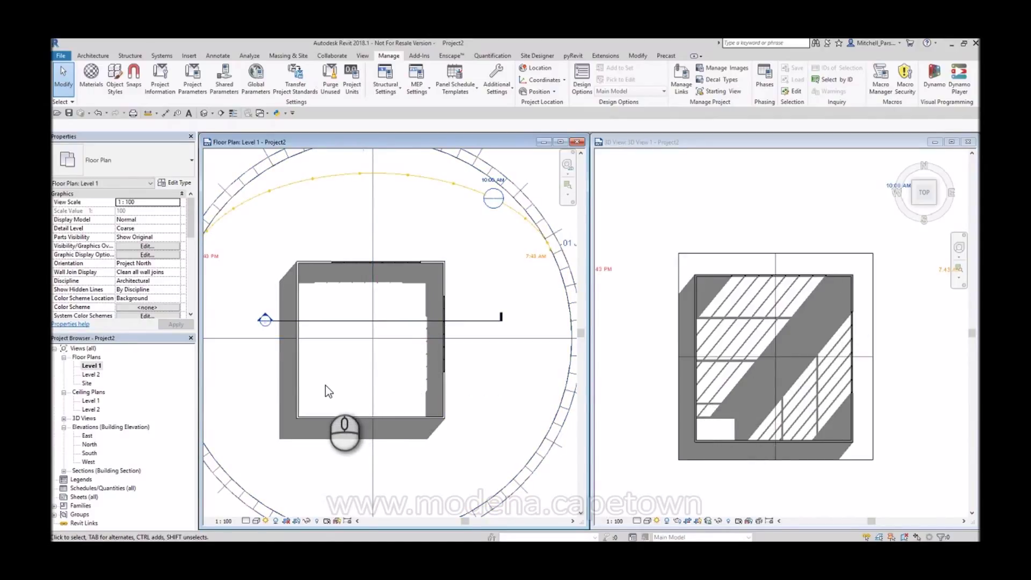
{"action": "scroll", "coordinate": [461, 221], "scroll_direction": "down", "scroll_amount": 2}
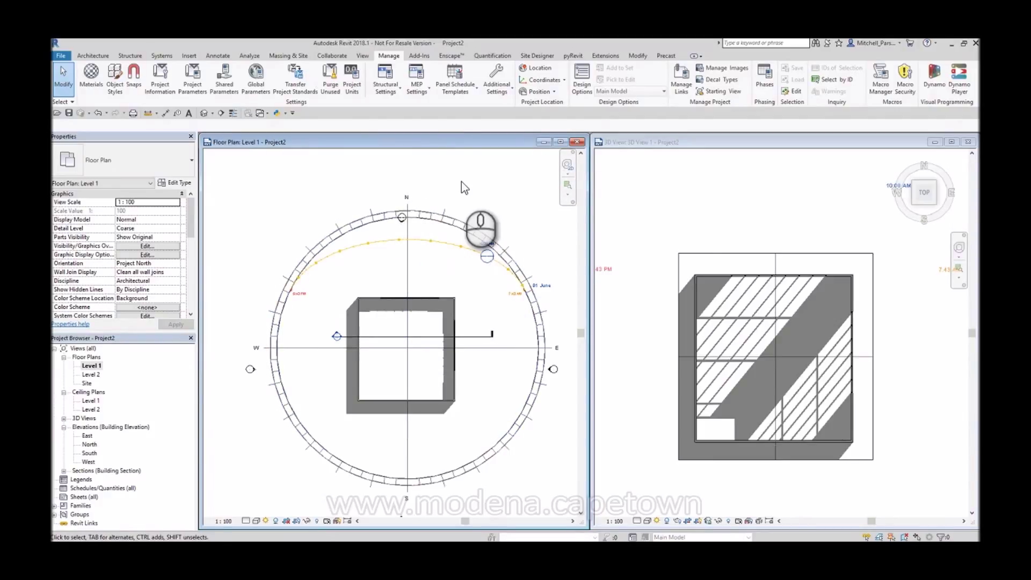
{"action": "scroll", "coordinate": [462, 301], "scroll_direction": "up", "scroll_amount": 2}
{"action": "left_click", "coordinate": [499, 195]}
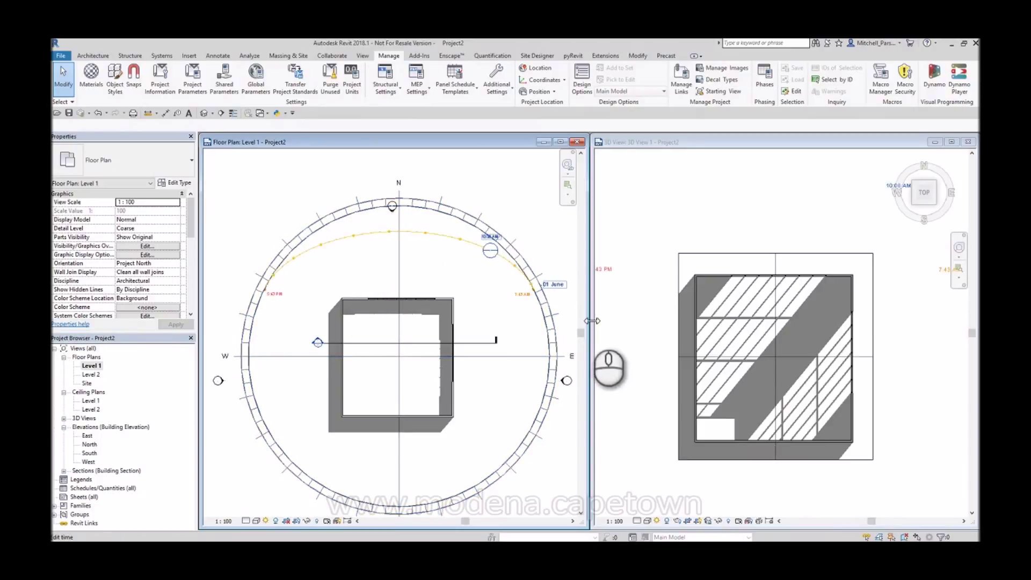
{"action": "left_click", "coordinate": [659, 190]}
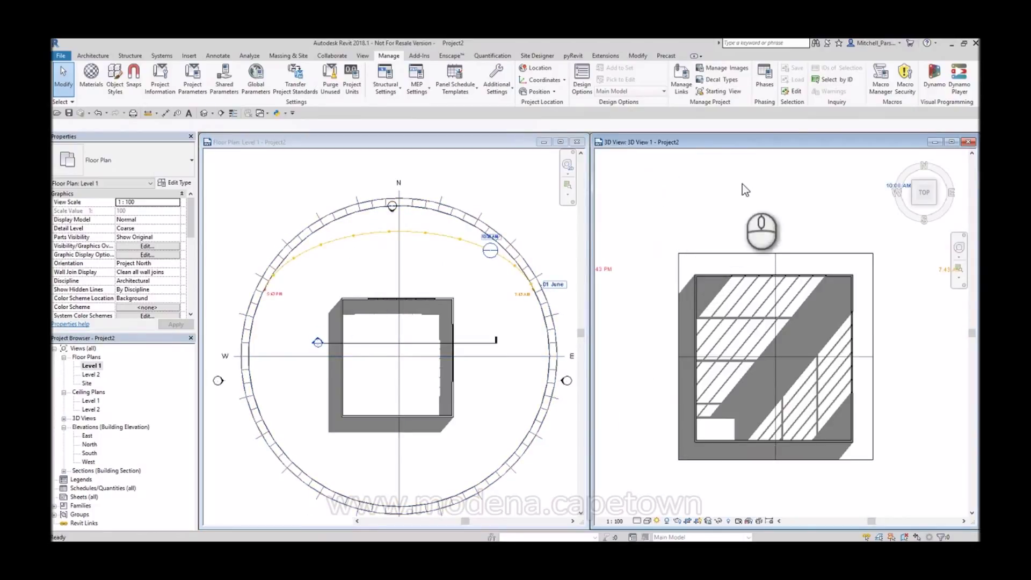
{"action": "left_click", "coordinate": [667, 285]}
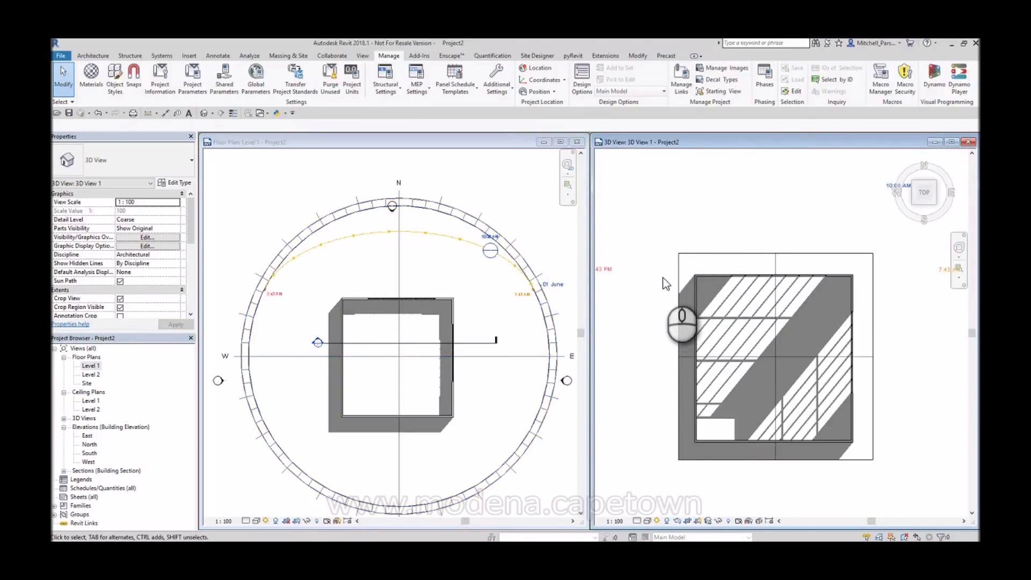